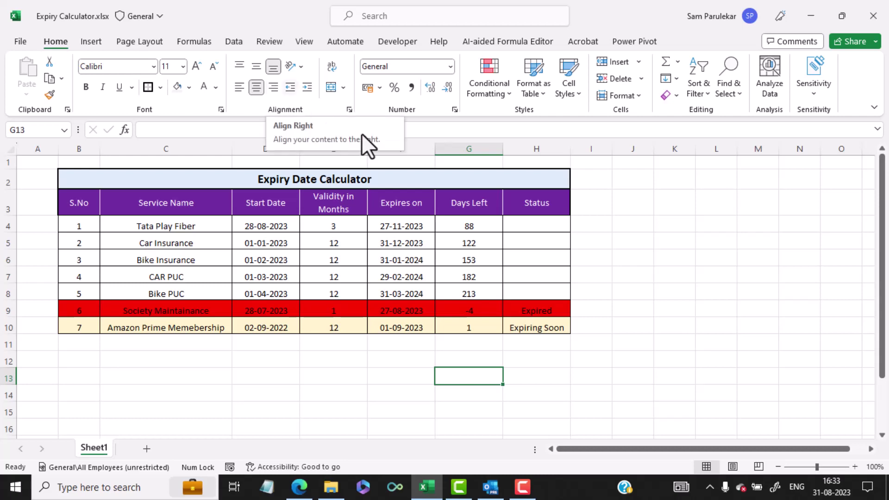
Add a new worksheet and enter the title "Expiry Date Calculator" in cell B2.
{"action": "left_click", "coordinate": [144, 451]}
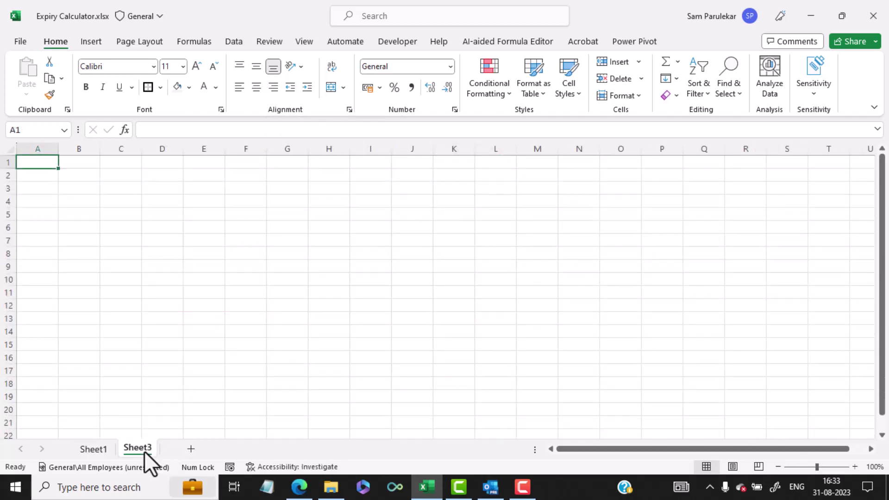
{"action": "left_click", "coordinate": [83, 178]}
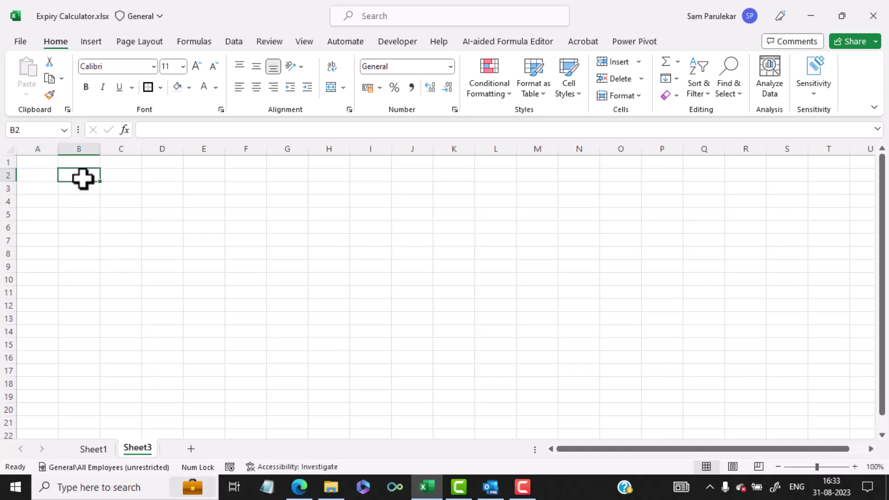
{"action": "type", "text": "Expiry"}
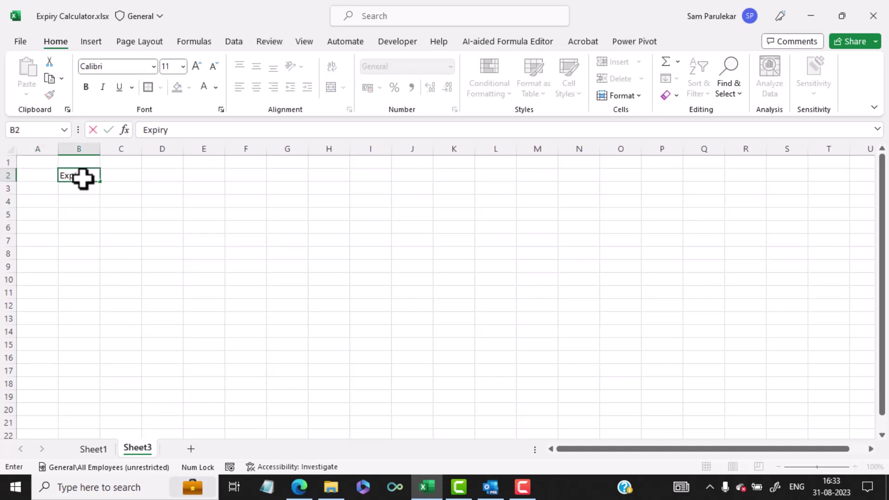
{"action": "type", "text": " Date calculat"}
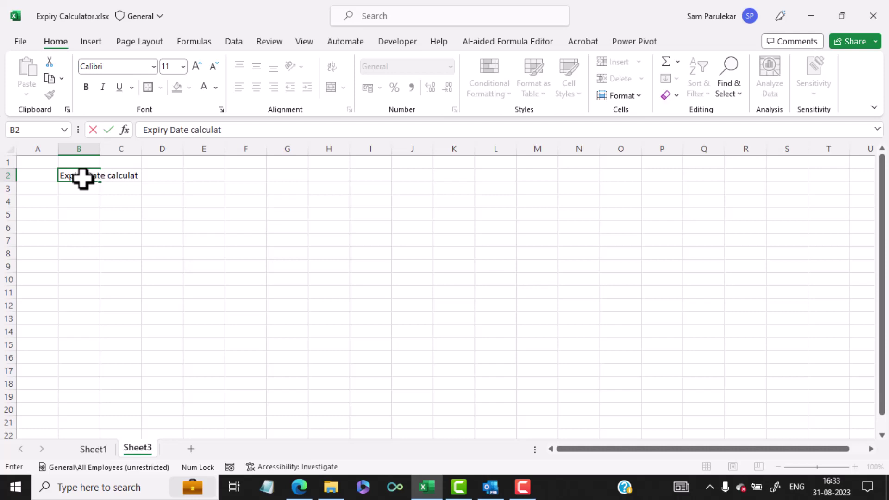
{"action": "key", "text": "BackSpace"}
{"action": "key", "text": "BackSpace"}
{"action": "key", "text": "BackSpace"}
{"action": "key", "text": "BackSpace"}
{"action": "key", "text": "BackSpace"}
{"action": "key", "text": "BackSpace"}
{"action": "key", "text": "BackSpace"}
{"action": "key", "text": "BackSpace"}
{"action": "type", "text": "Calculator"}
{"action": "key", "text": "Return"}
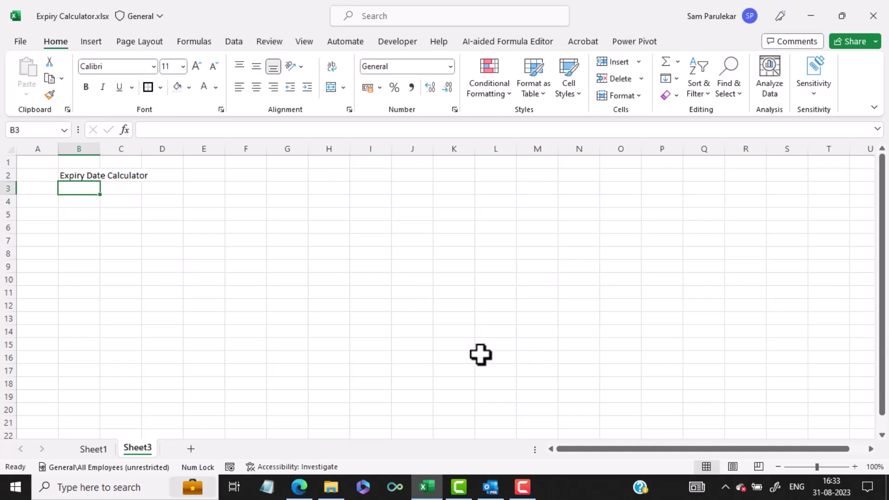
Enter the column headers "S.No", "Service Name" and "Start Date" in cells B3 to D3.
{"action": "type", "text": "S.No"}
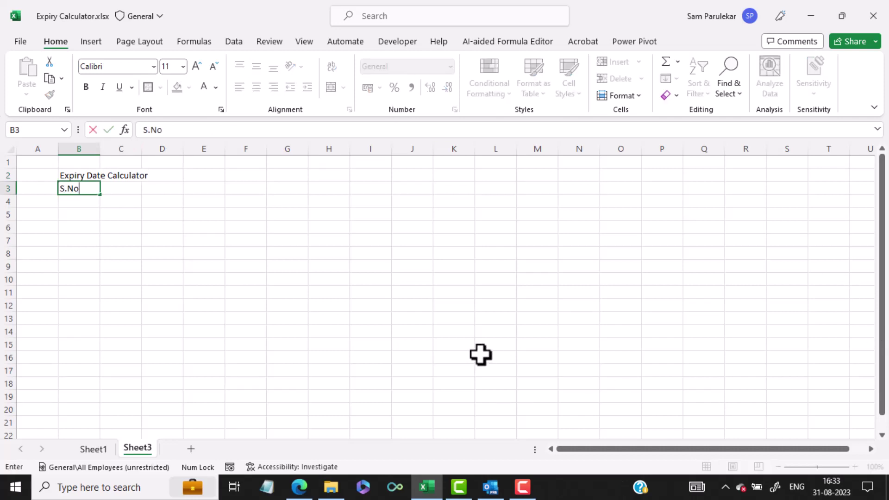
{"action": "key", "text": "Tab"}
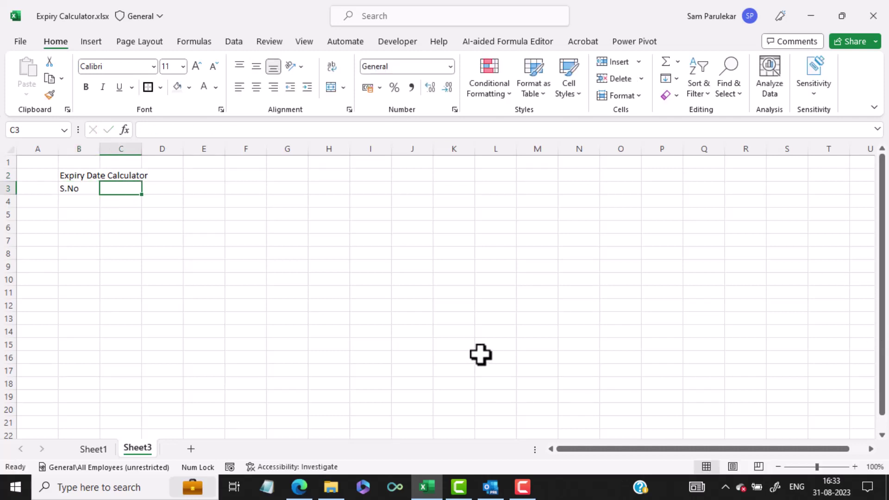
{"action": "type", "text": "Service "}
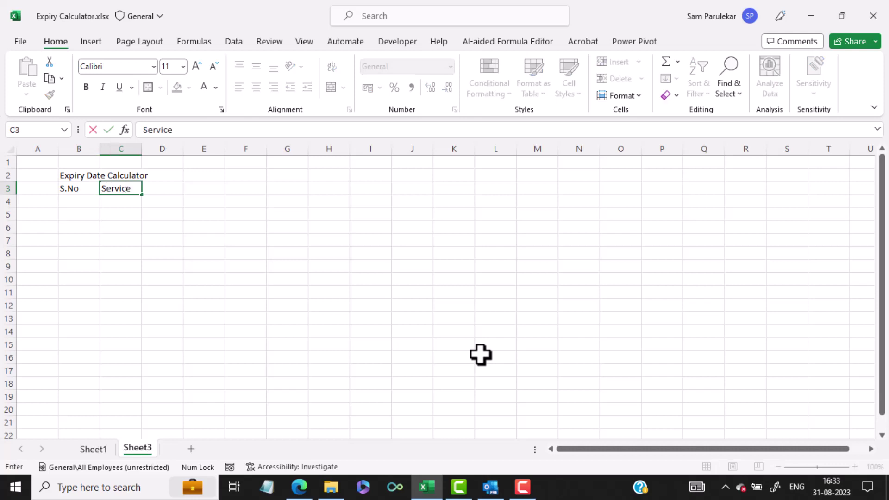
{"action": "type", "text": "Name"}
{"action": "key", "text": "Tab"}
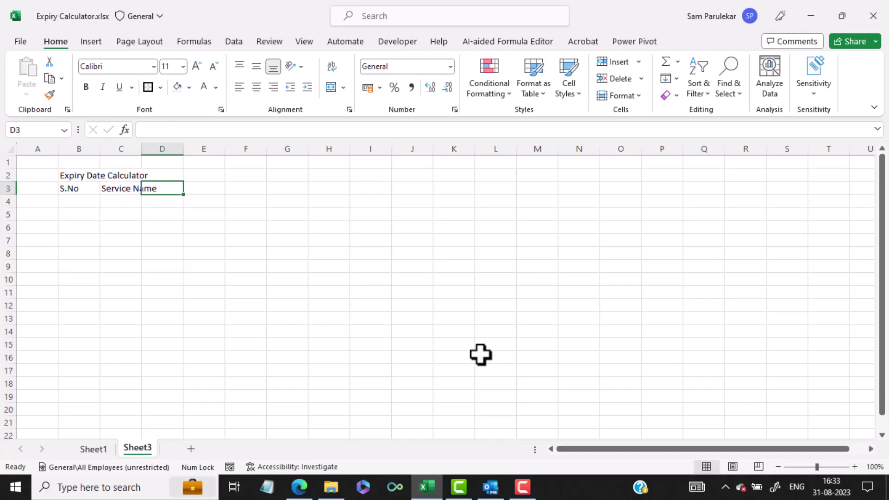
{"action": "type", "text": "Dat"}
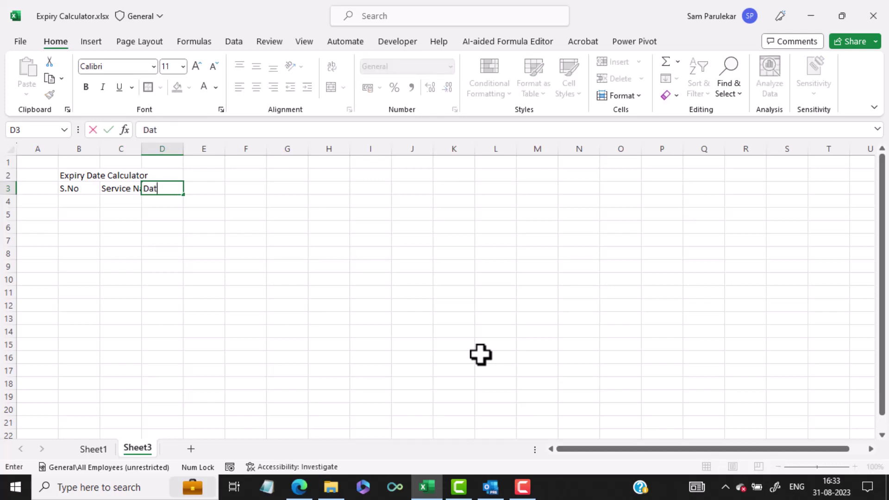
{"action": "type", "text": "e of Start"}
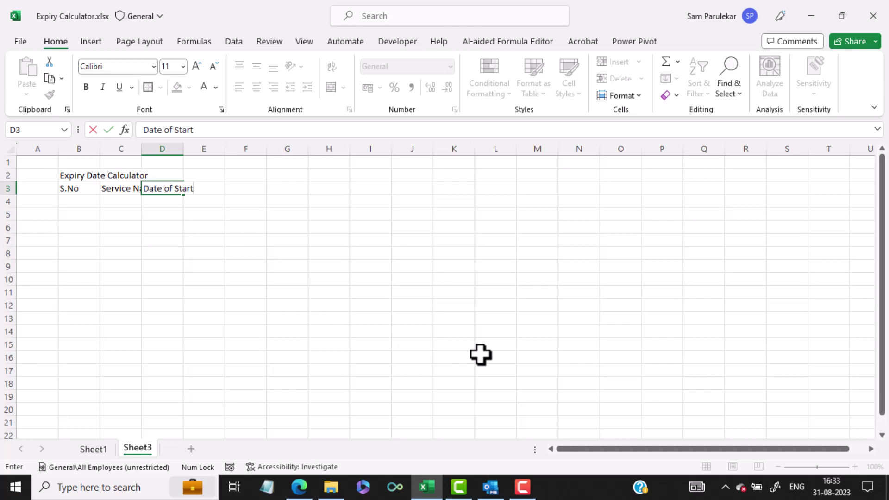
{"action": "key", "text": "Escape"}
{"action": "type", "text": "Sta"}
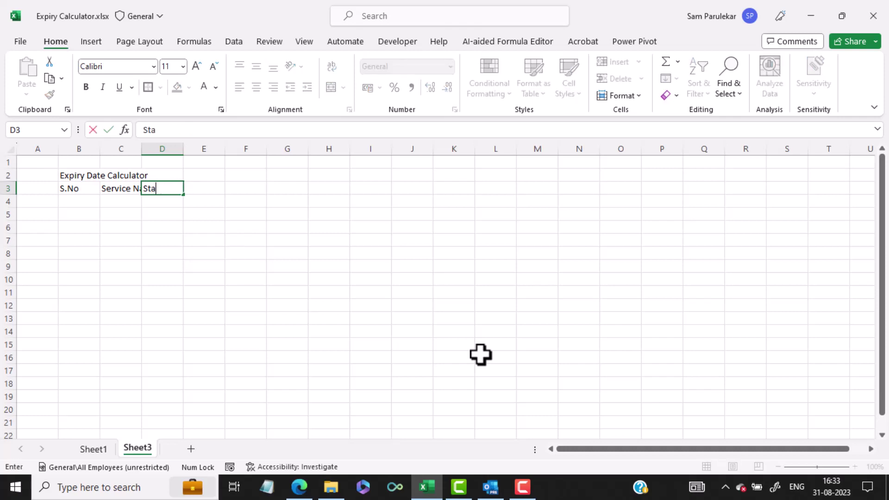
{"action": "type", "text": "rt Date"}
{"action": "key", "text": "Tab"}
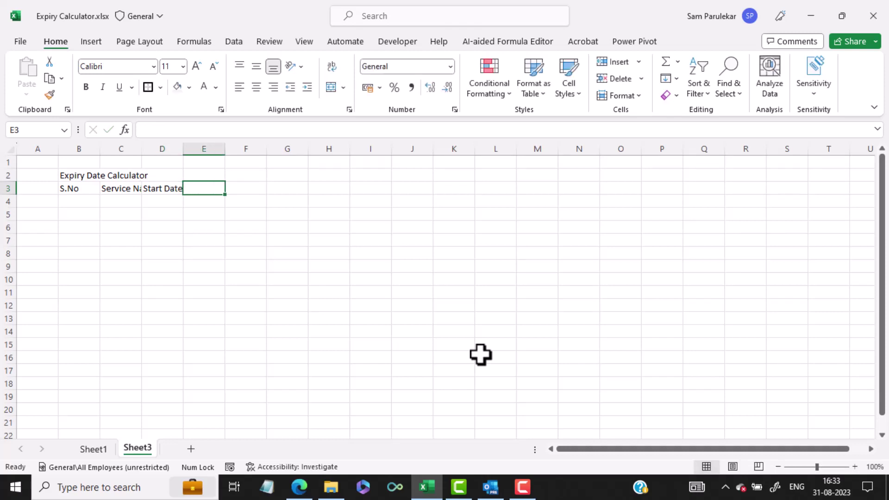
Enter the column headers "Validity in Months", "Expiry Date" and "Status" in cells E3 to G3.
{"action": "type", "text": "Validi"}
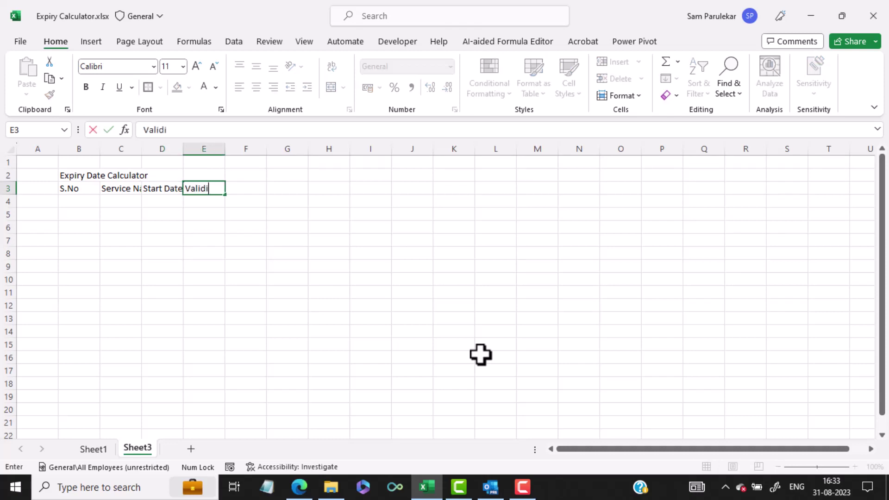
{"action": "type", "text": "ty in Months"}
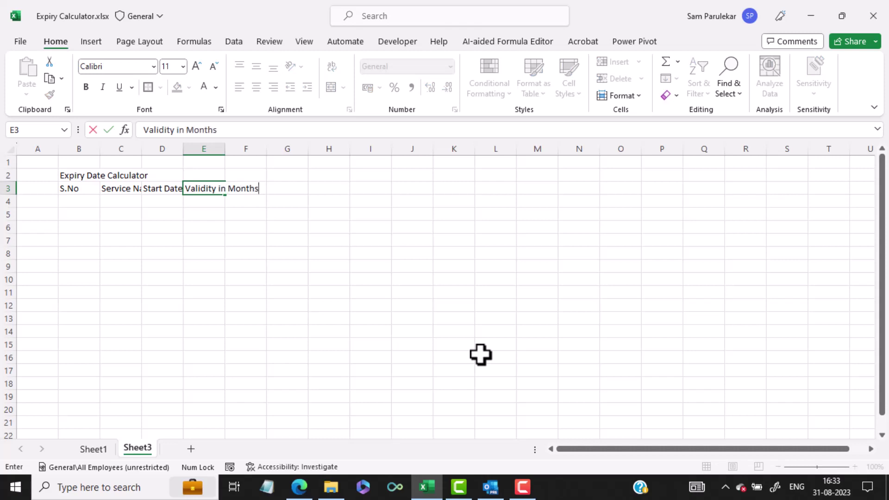
{"action": "key", "text": "Tab"}
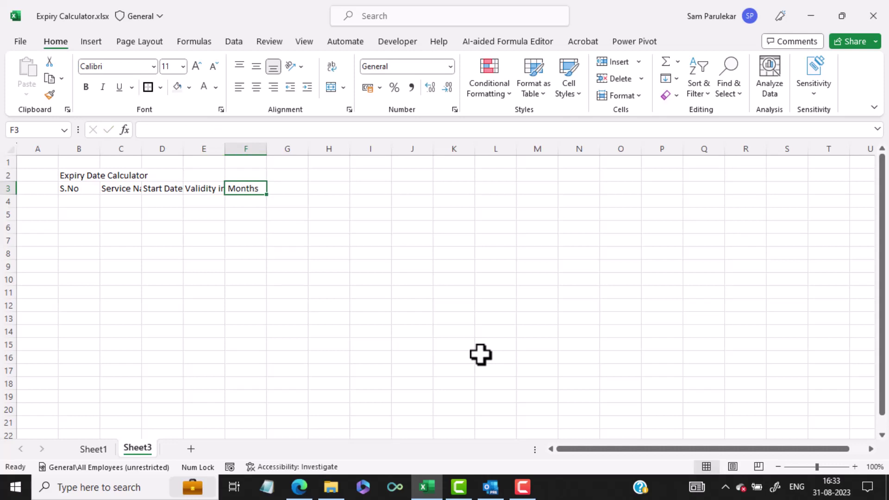
{"action": "type", "text": "Ex"}
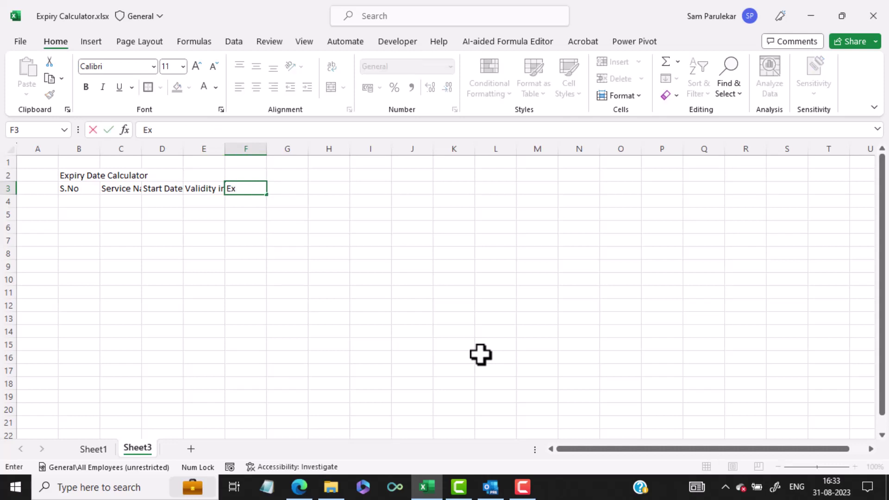
{"action": "type", "text": "piry Date"}
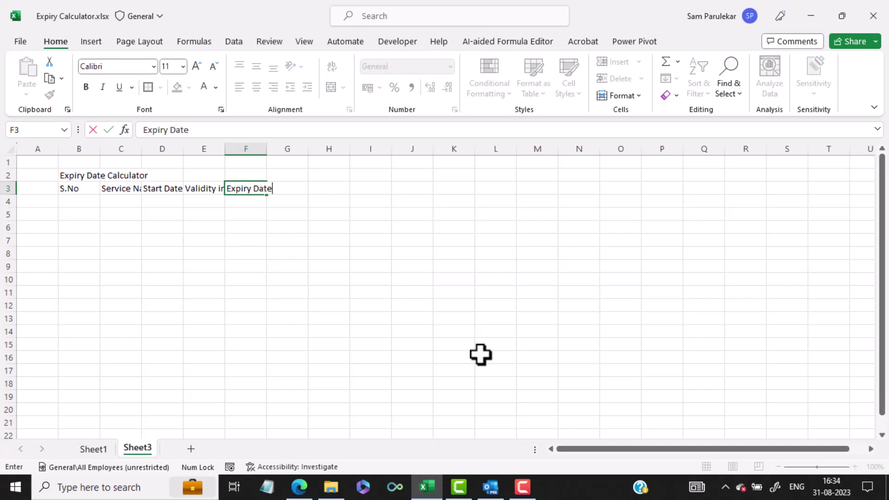
{"action": "key", "text": "Tab"}
{"action": "type", "text": "Sta"}
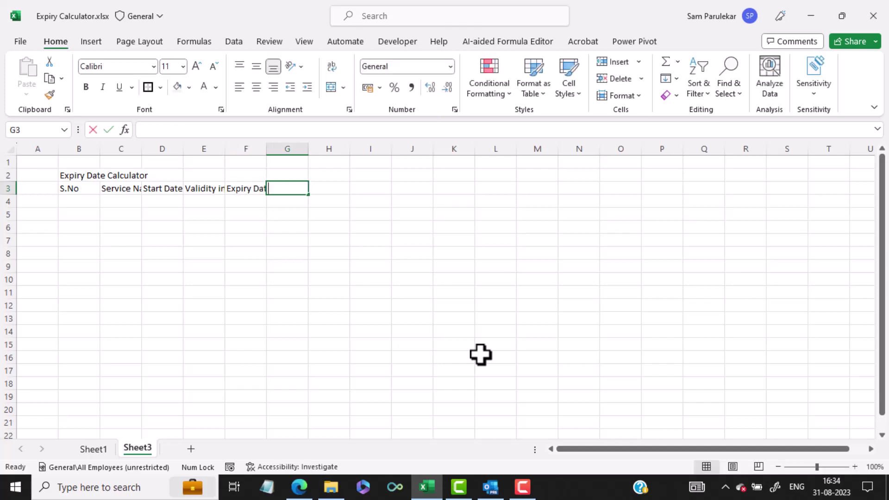
{"action": "type", "text": "tus"}
{"action": "key", "text": "Down"}
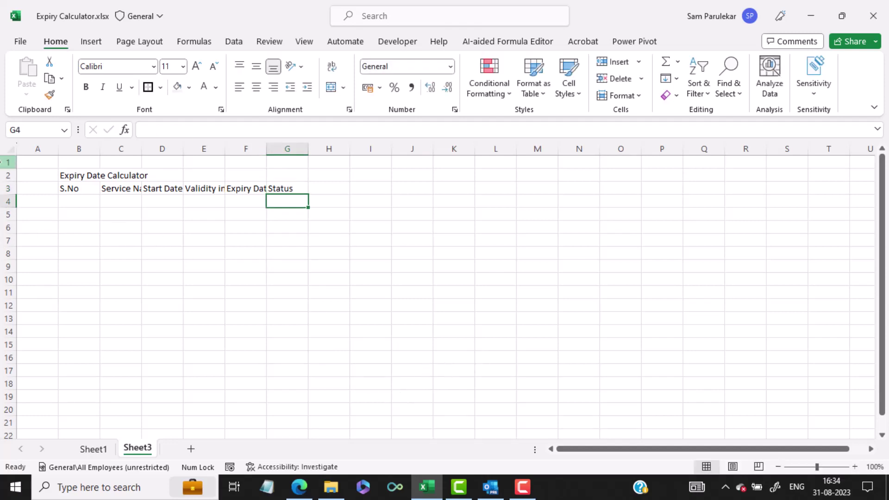
Increase the height of all rows in the sheet to give the table more vertical space.
{"action": "left_click", "coordinate": [10, 148]}
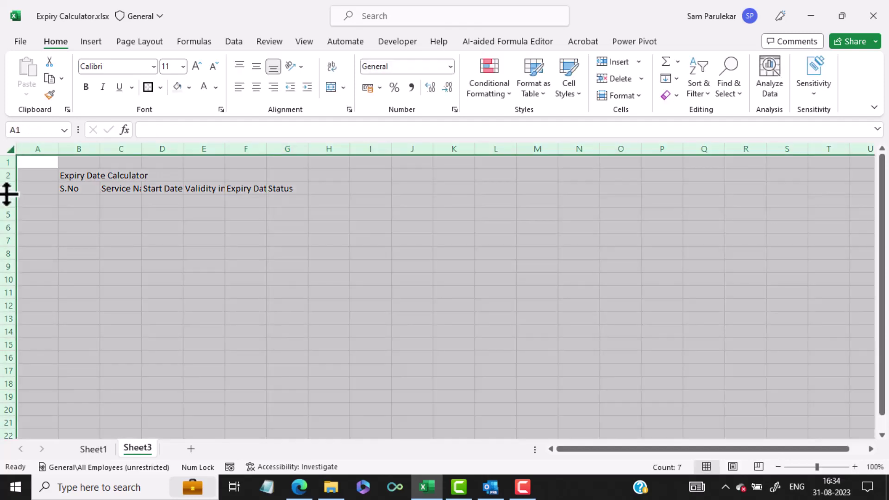
{"action": "left_click_drag", "start_coordinate": [7, 195], "coordinate": [7, 198]}
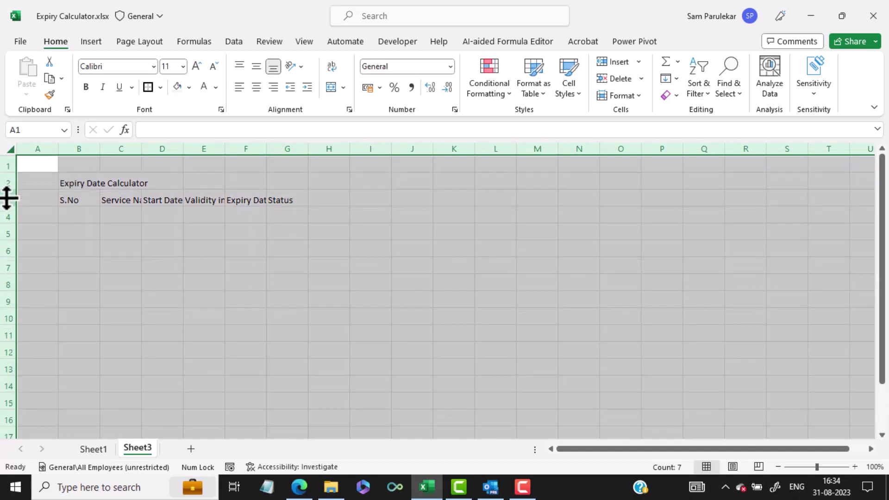
{"action": "left_click", "coordinate": [2, 199]}
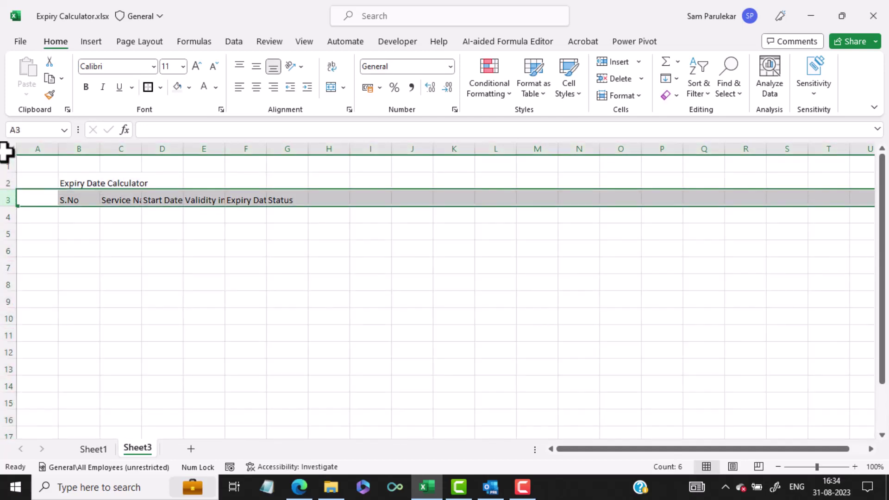
{"action": "left_click", "coordinate": [7, 151]}
{"action": "left_click_drag", "start_coordinate": [5, 207], "coordinate": [1, 213]}
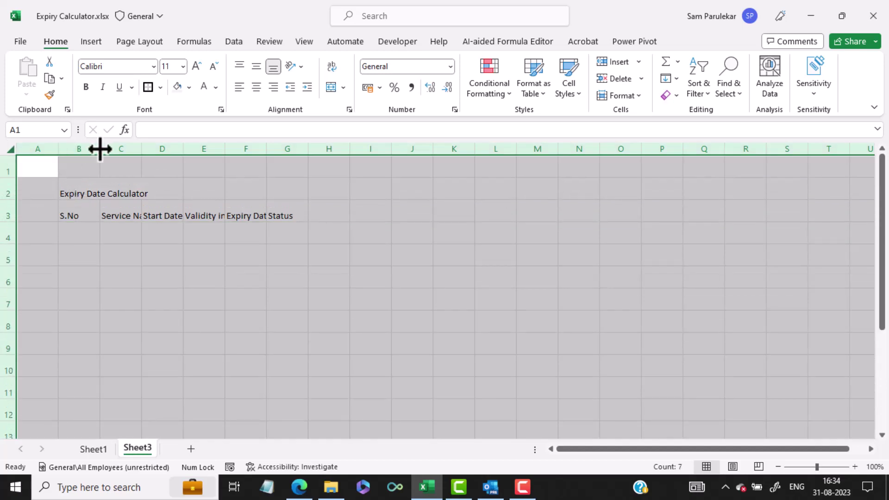
Widen all columns of the sheet evenly, and make the Service Name column C almost twice as wide as the others.
{"action": "left_click_drag", "start_coordinate": [99, 149], "coordinate": [124, 148]}
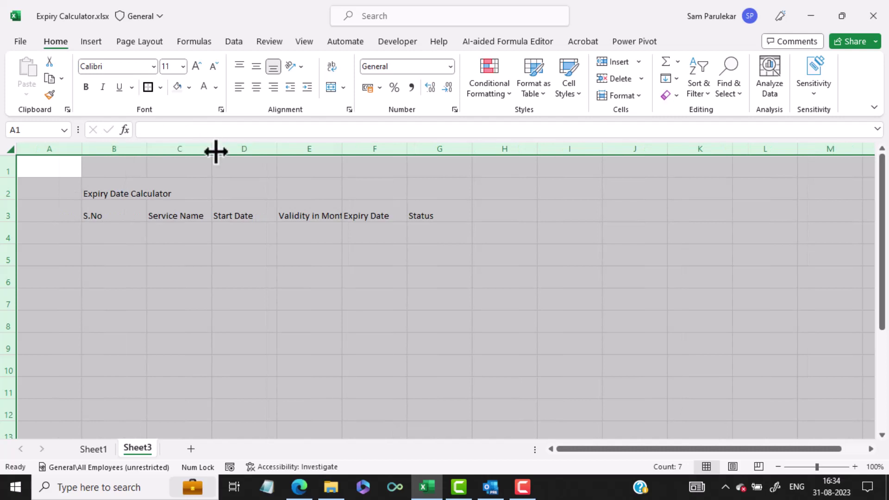
{"action": "left_click", "coordinate": [194, 148]}
{"action": "left_click_drag", "start_coordinate": [212, 149], "coordinate": [268, 149]}
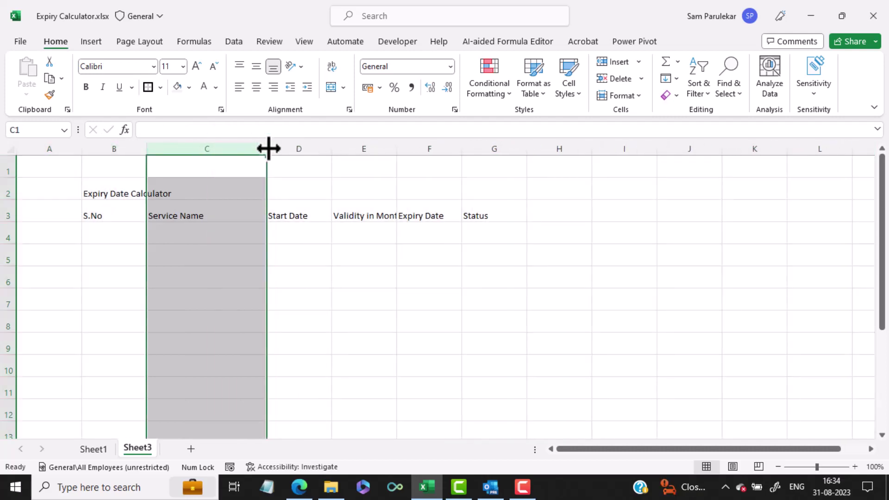
Merge and center the title across B2:G2 and align it vertically in the middle.
{"action": "left_click", "coordinate": [114, 189]}
{"action": "left_click_drag", "start_coordinate": [114, 189], "coordinate": [485, 188]}
{"action": "left_click", "coordinate": [325, 86]}
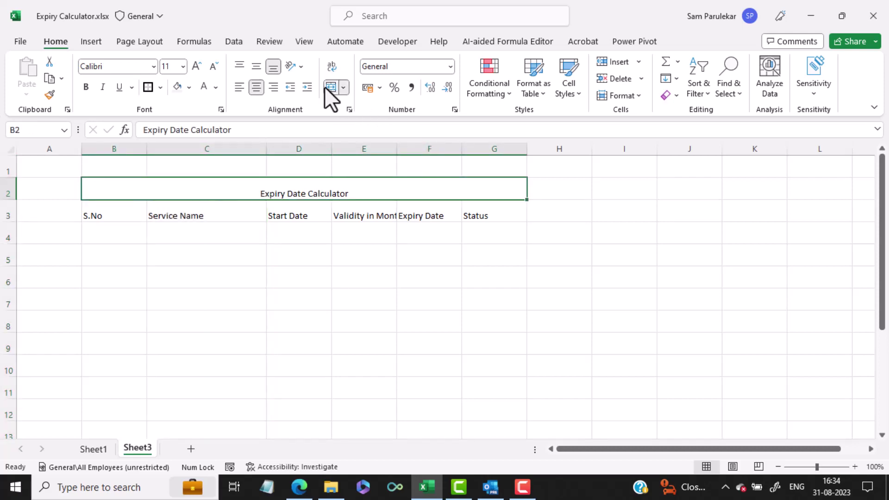
{"action": "left_click", "coordinate": [252, 65]}
Set the title's font size to 12 and give its merged cell a light gray fill with a thick outside border.
{"action": "left_click", "coordinate": [196, 65]}
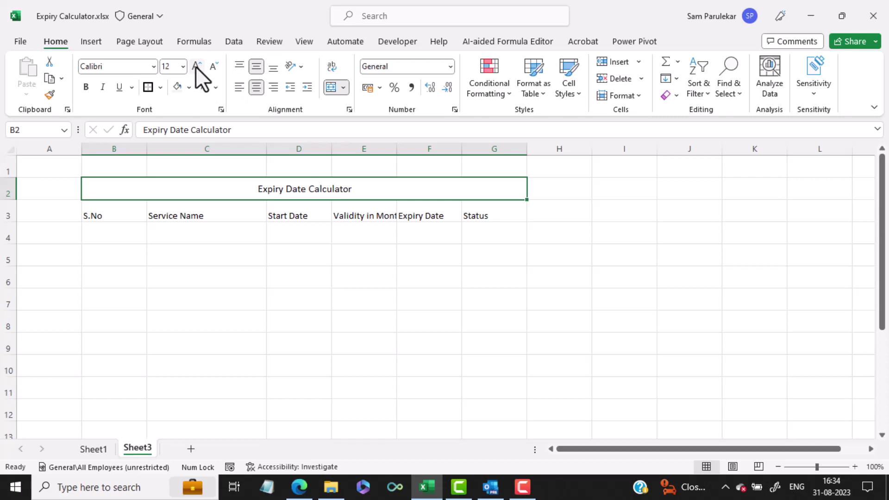
{"action": "left_click", "coordinate": [176, 91]}
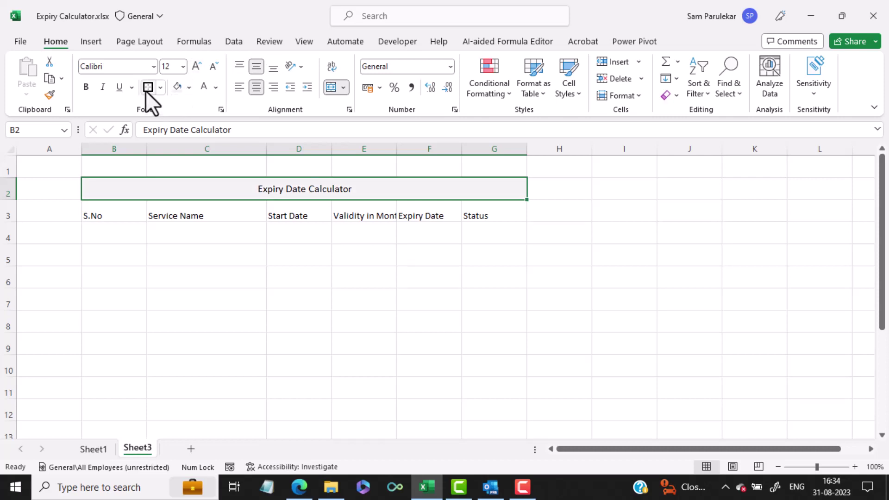
{"action": "left_click", "coordinate": [366, 230]}
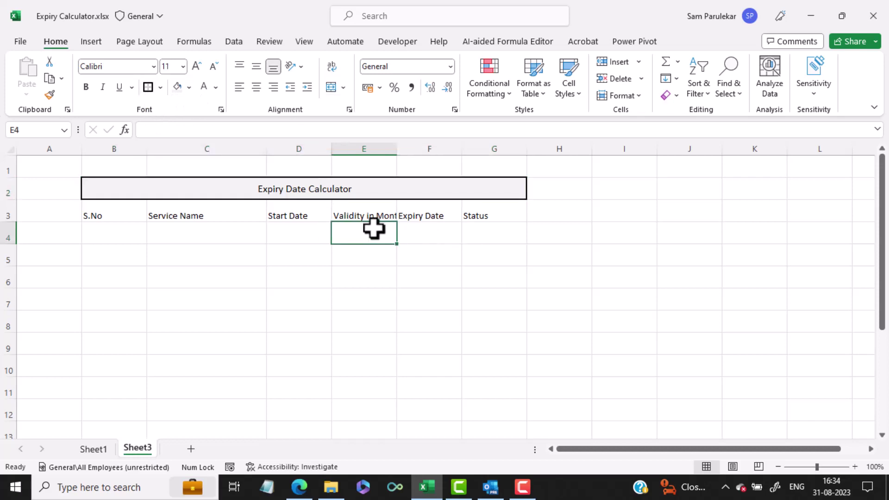
Middle-align the header cells B3:G3 vertically and format them with a purple fill and white font.
{"action": "left_click_drag", "start_coordinate": [122, 212], "coordinate": [515, 205]}
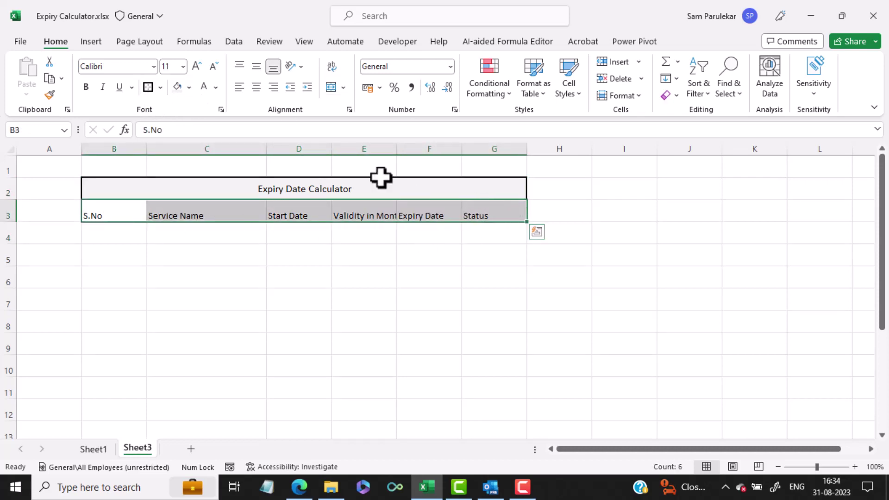
{"action": "left_click", "coordinate": [252, 71]}
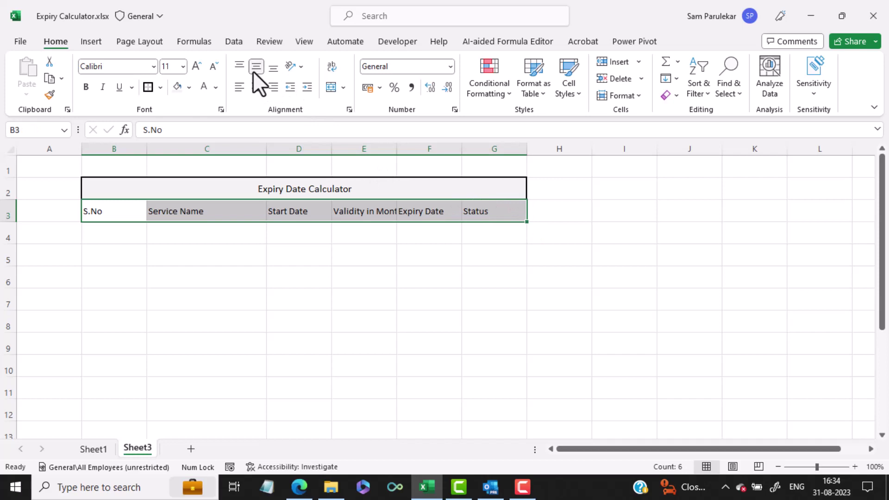
{"action": "left_click", "coordinate": [187, 87]}
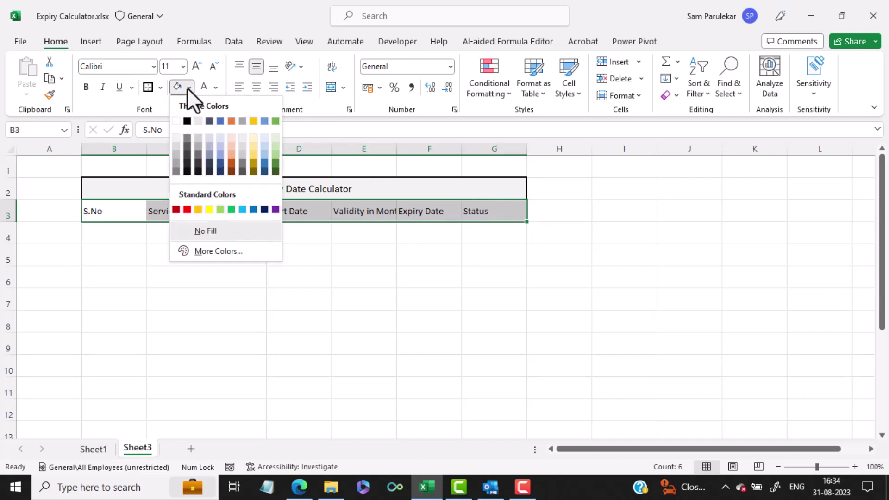
{"action": "left_click", "coordinate": [275, 210]}
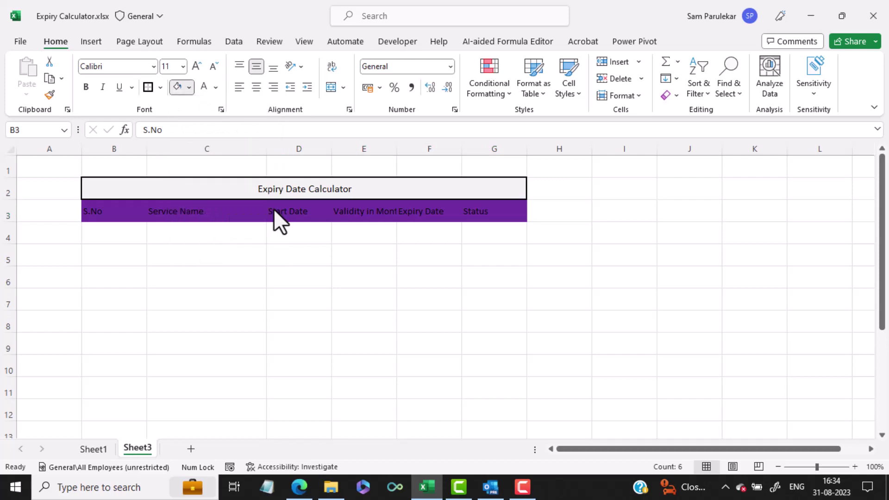
{"action": "left_click", "coordinate": [205, 88]}
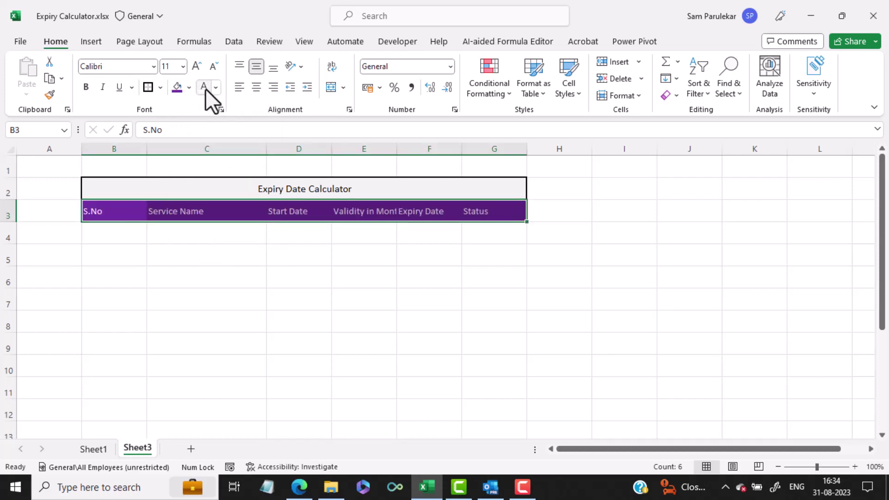
Turn on text wrapping for the Validity in Months header in cell E3.
{"action": "left_click", "coordinate": [275, 243]}
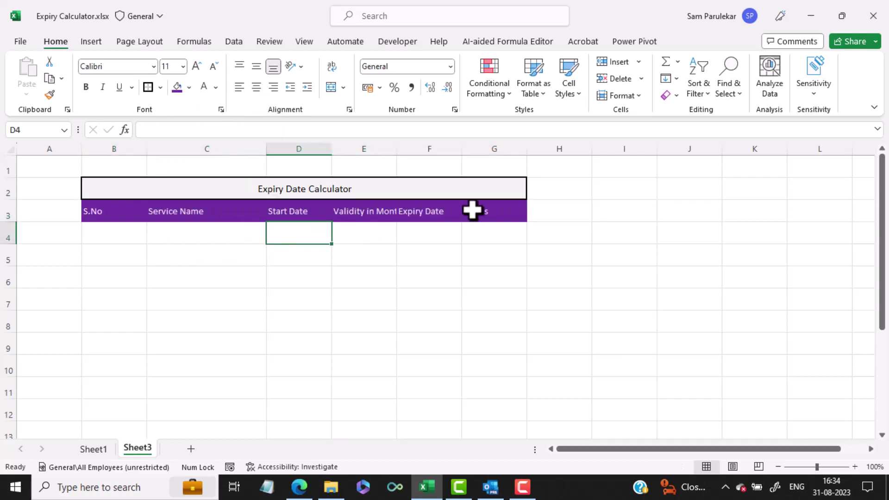
{"action": "left_click", "coordinate": [370, 210]}
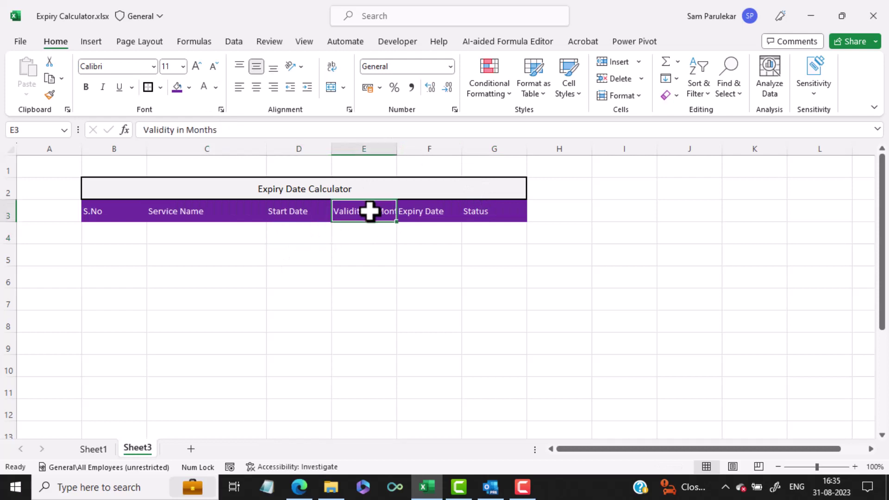
{"action": "right_click", "coordinate": [369, 211]}
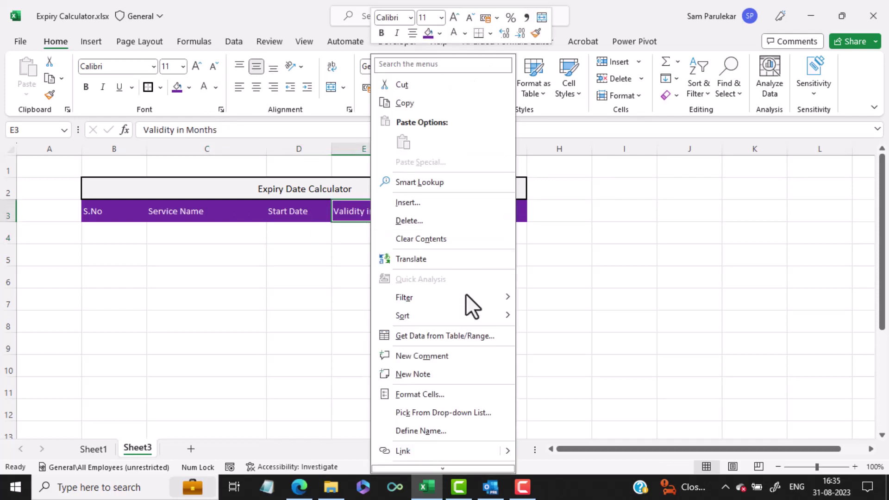
{"action": "left_click", "coordinate": [424, 393]}
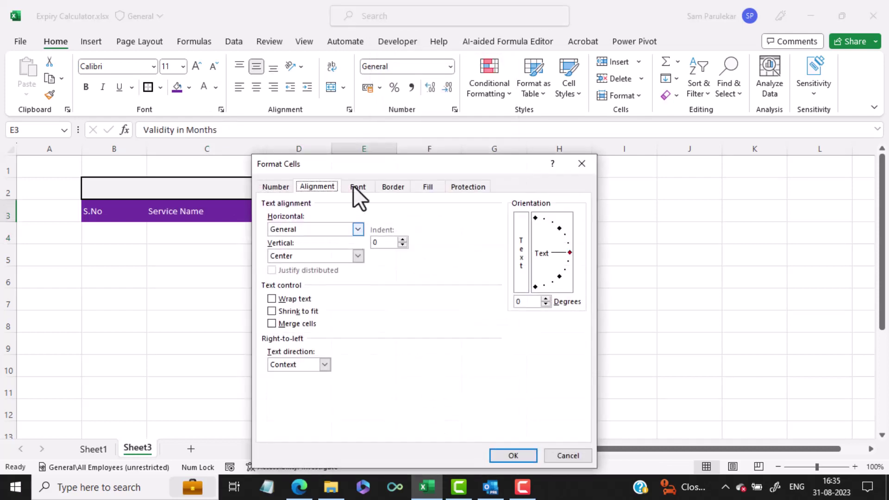
{"action": "left_click", "coordinate": [285, 299]}
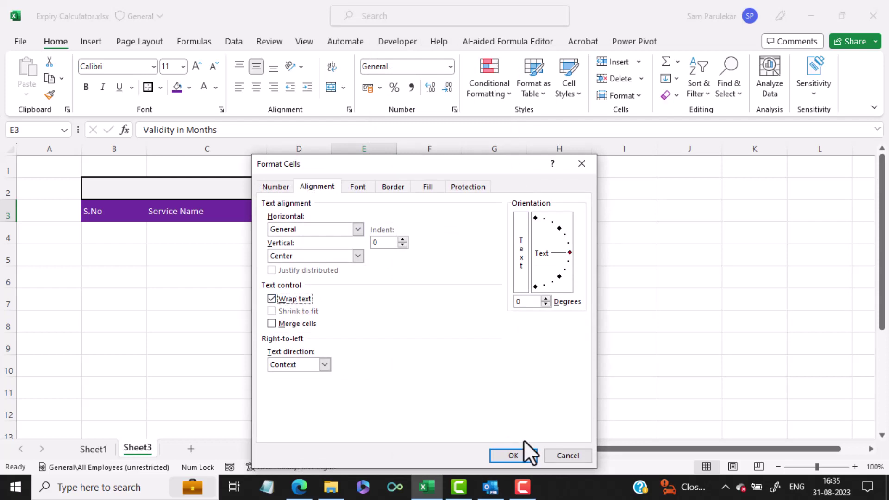
{"action": "left_click", "coordinate": [514, 456]}
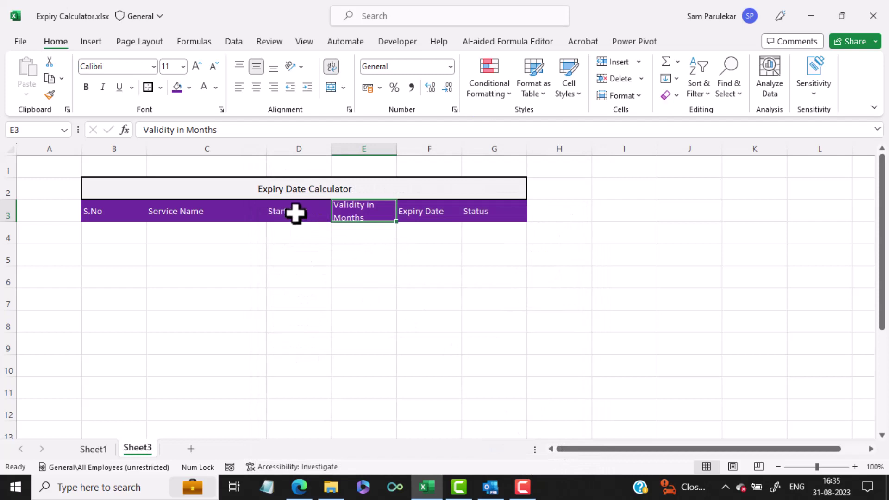
Center the headers in D3:G3 horizontally and increase the height of row 3 to fit the two-line header.
{"action": "left_click_drag", "start_coordinate": [296, 212], "coordinate": [508, 205]}
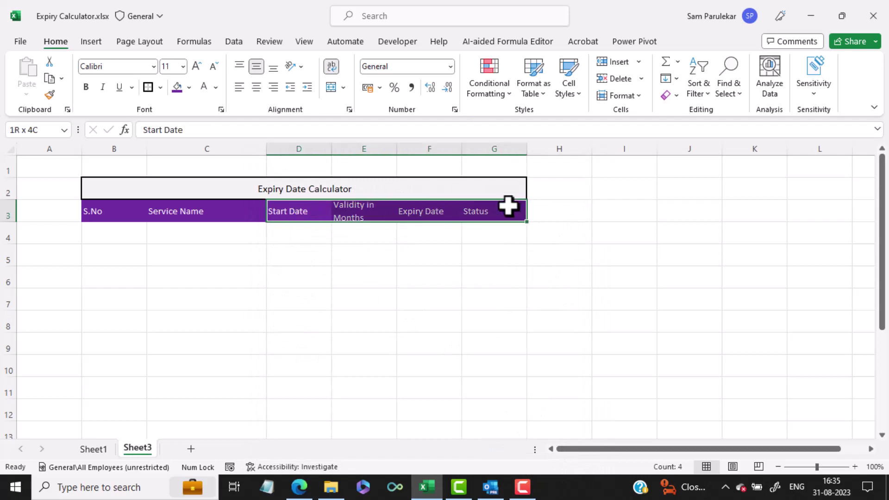
{"action": "left_click", "coordinate": [256, 87]}
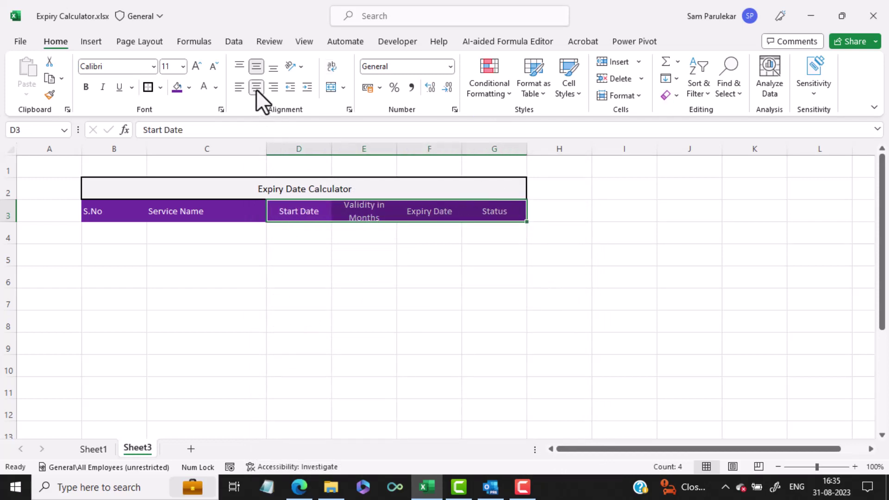
{"action": "left_click", "coordinate": [4, 217]}
{"action": "left_click_drag", "start_coordinate": [4, 218], "coordinate": [9, 233]}
{"action": "left_click", "coordinate": [172, 278]}
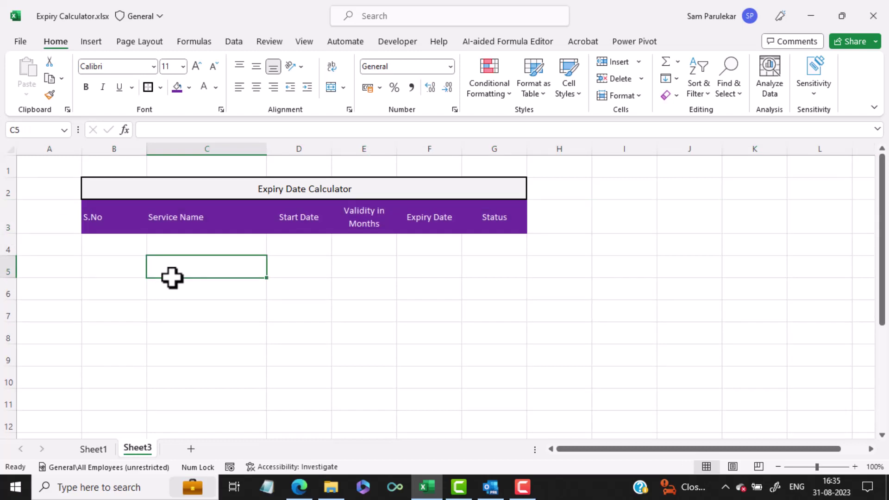
Check the finished table on Sheet1, then insert a column before Status on Sheet3 with the header Days Left in G3.
{"action": "left_click", "coordinate": [95, 450]}
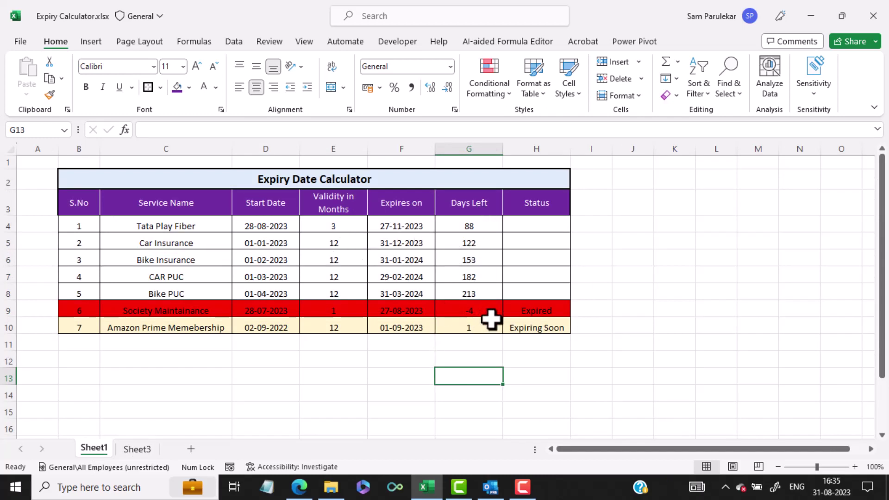
{"action": "left_click", "coordinate": [137, 450]}
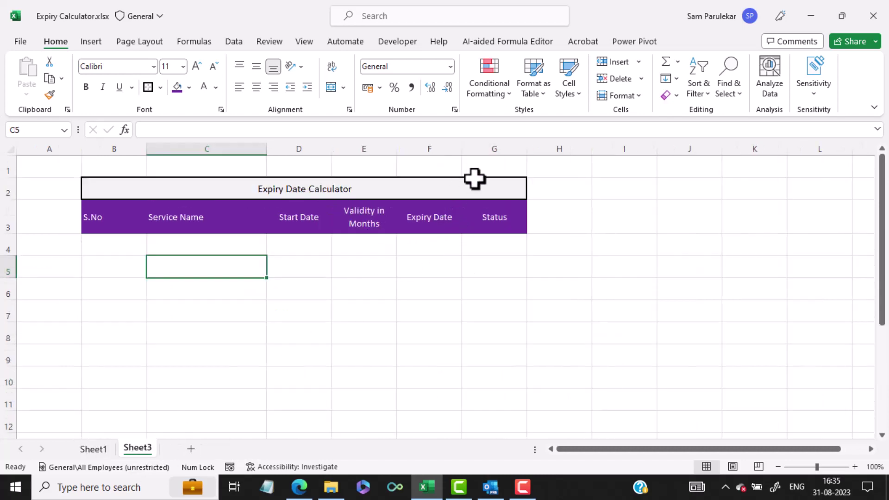
{"action": "left_click", "coordinate": [502, 146]}
{"action": "key", "text": "ctrl+shift+plus"}
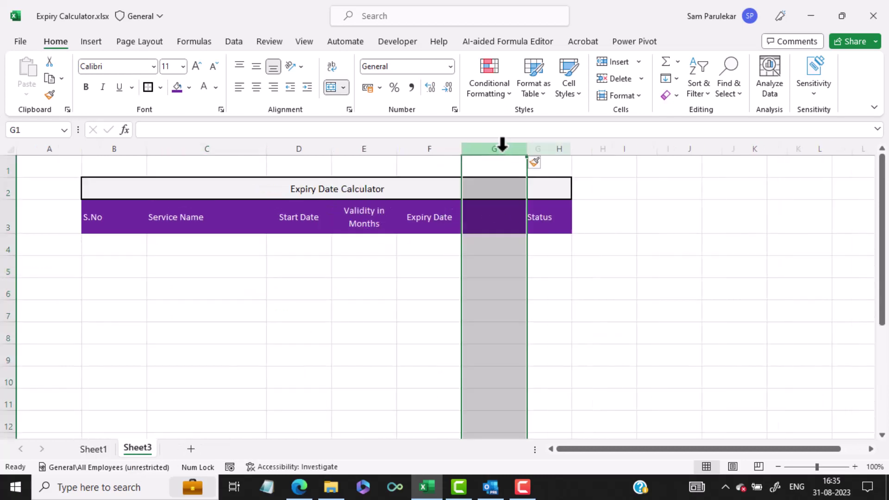
{"action": "left_click", "coordinate": [493, 216]}
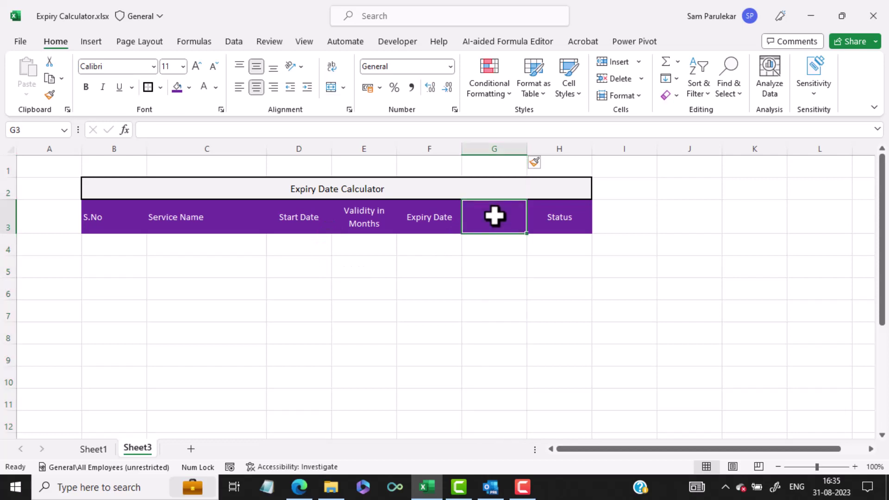
{"action": "type", "text": "Days"}
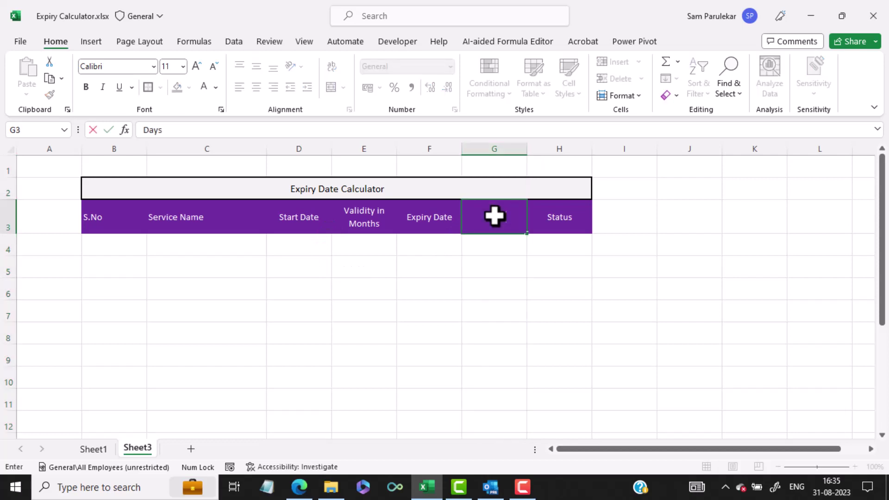
{"action": "type", "text": " Left"}
{"action": "key", "text": "Return"}
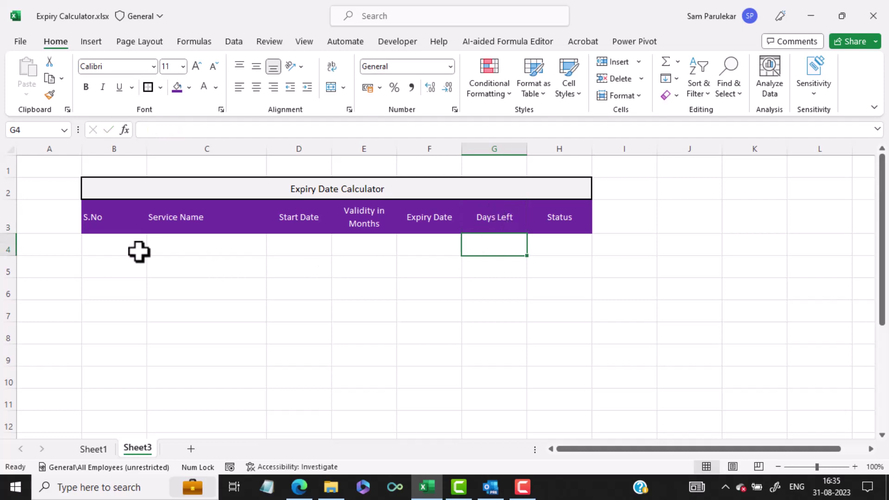
Copy the serial numbers, service names and start dates in B4:D10 of Sheet1 to Sheet3, starting at cell B4.
{"action": "left_click", "coordinate": [115, 218]}
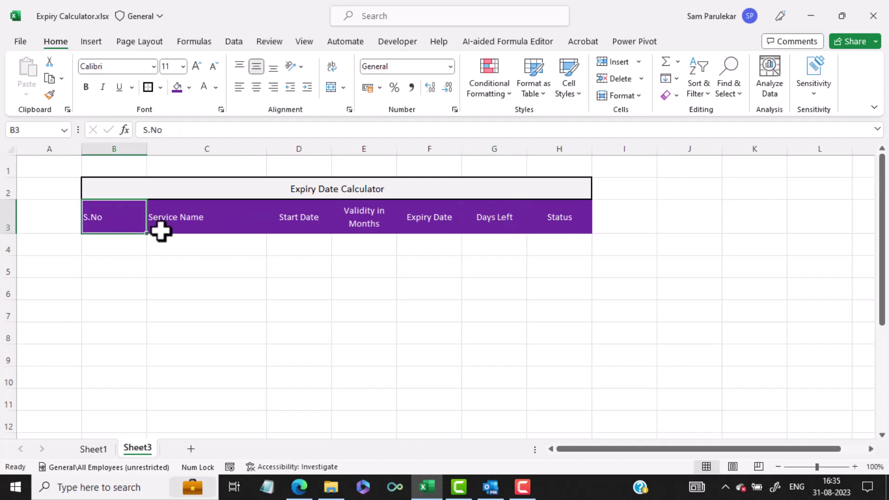
{"action": "left_click", "coordinate": [116, 247]}
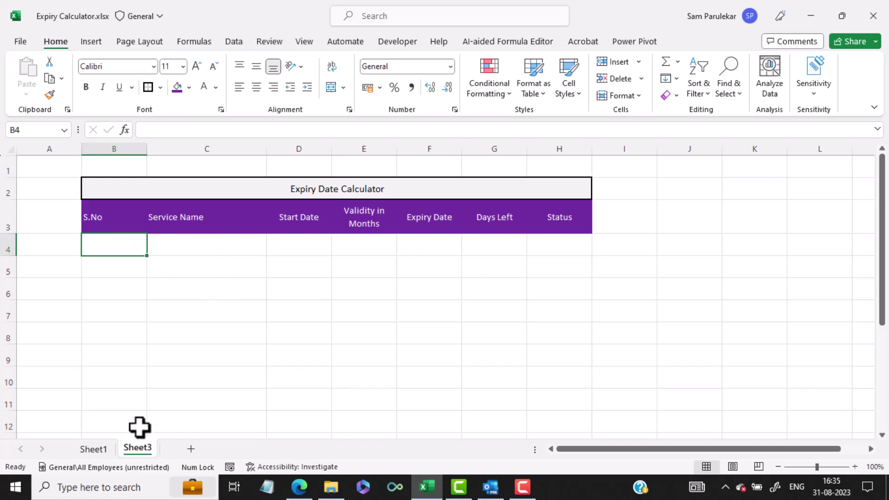
{"action": "left_click", "coordinate": [95, 450]}
{"action": "left_click_drag", "start_coordinate": [85, 231], "coordinate": [256, 334]}
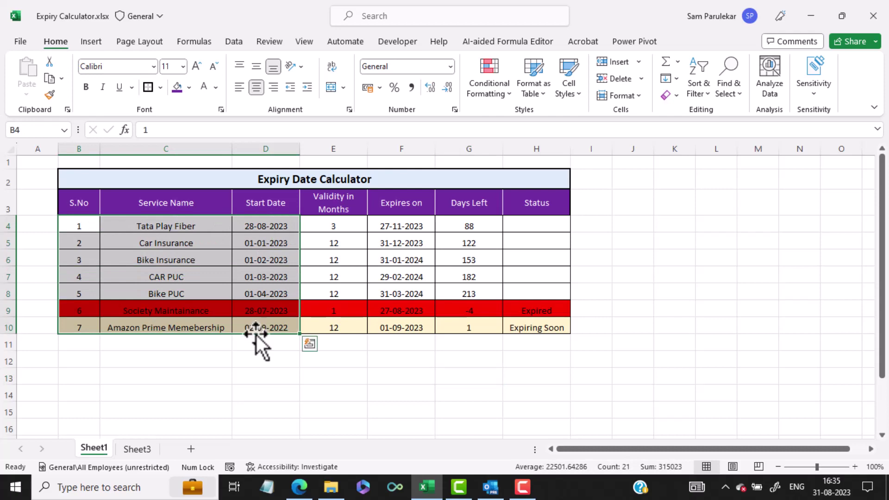
{"action": "key", "text": "ctrl+c"}
{"action": "left_click", "coordinate": [137, 449]}
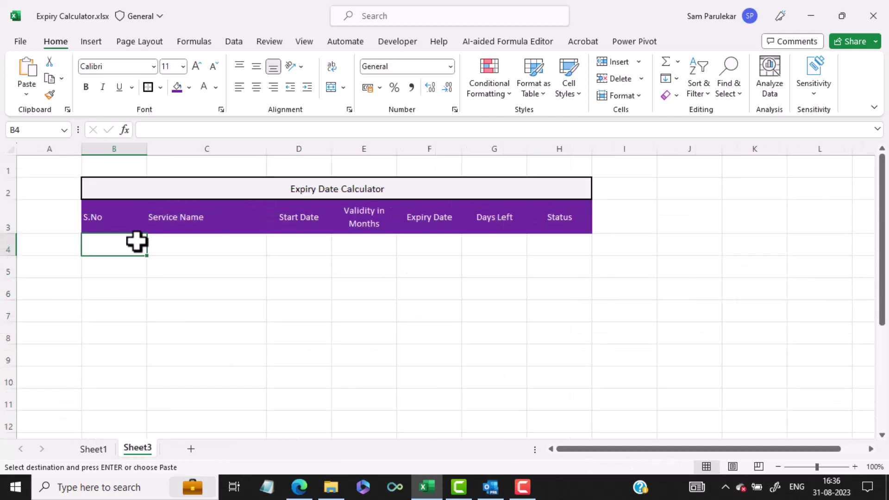
{"action": "key", "text": "ctrl+v"}
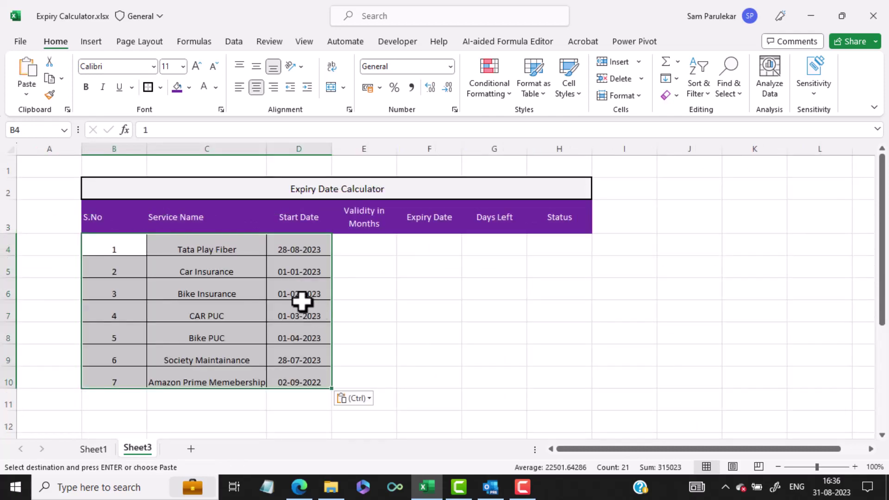
Widen the Service Name column C slightly so that its longest entry fits with some room.
{"action": "left_click", "coordinate": [213, 286]}
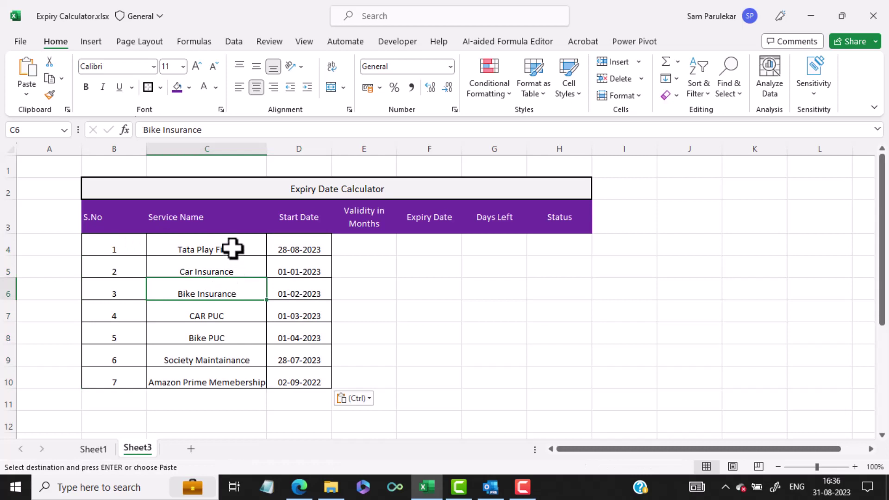
{"action": "left_click", "coordinate": [232, 248]}
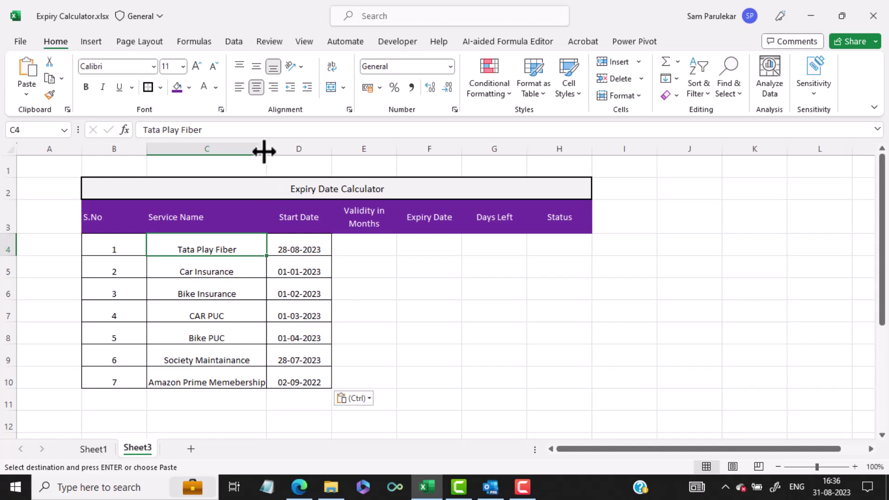
{"action": "left_click_drag", "start_coordinate": [264, 151], "coordinate": [276, 147]}
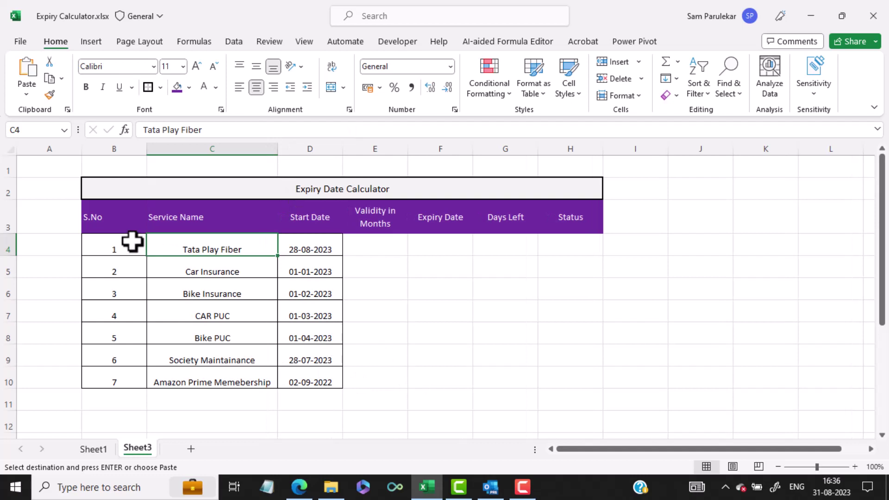
Apply all borders to the table's data cells B4:H10.
{"action": "left_click_drag", "start_coordinate": [119, 244], "coordinate": [562, 386]}
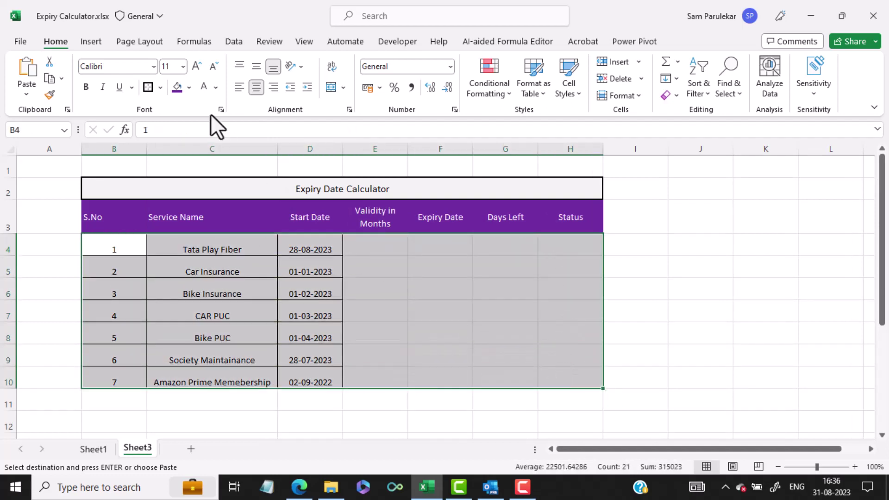
{"action": "left_click", "coordinate": [160, 87]}
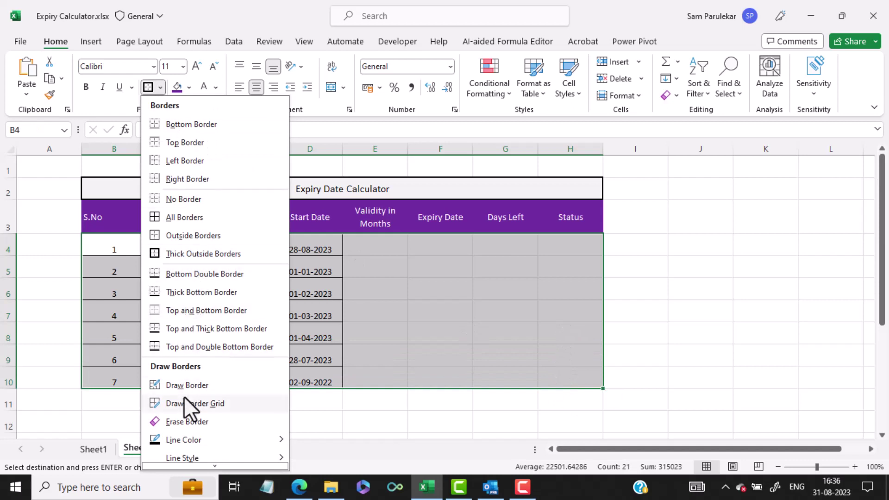
{"action": "left_click", "coordinate": [165, 217]}
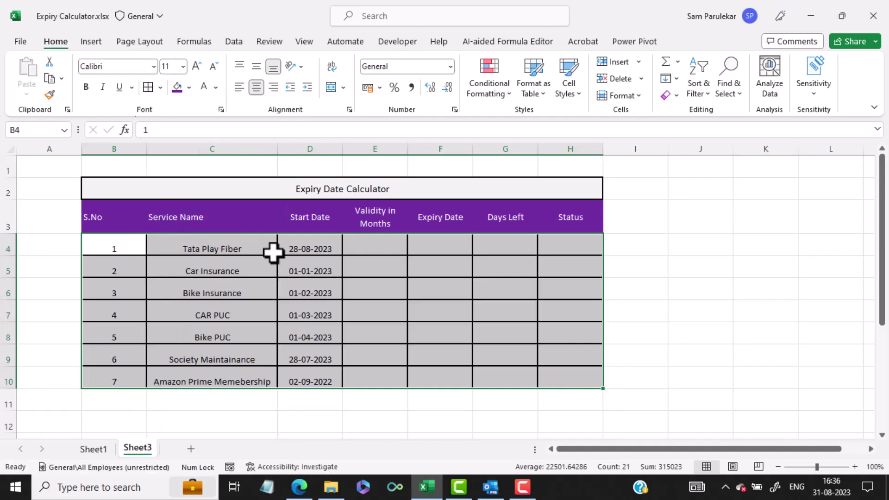
{"action": "left_click", "coordinate": [159, 88]}
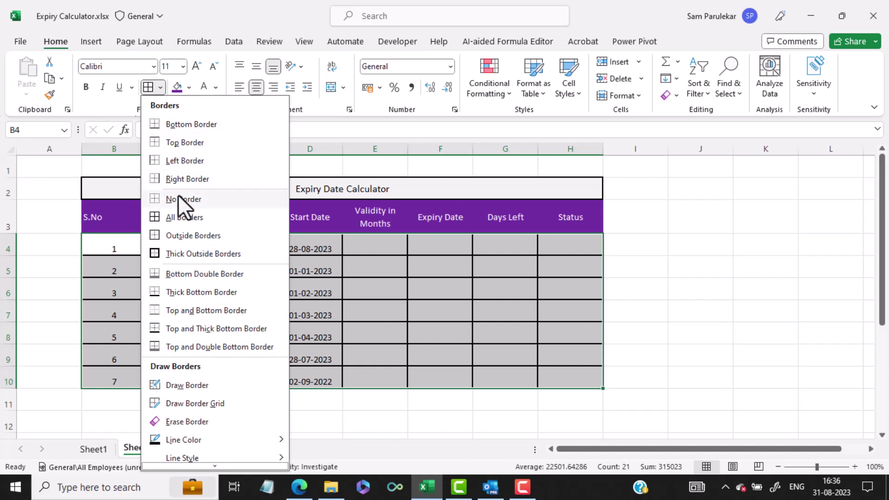
{"action": "left_click", "coordinate": [170, 219]}
{"action": "left_click", "coordinate": [364, 303]}
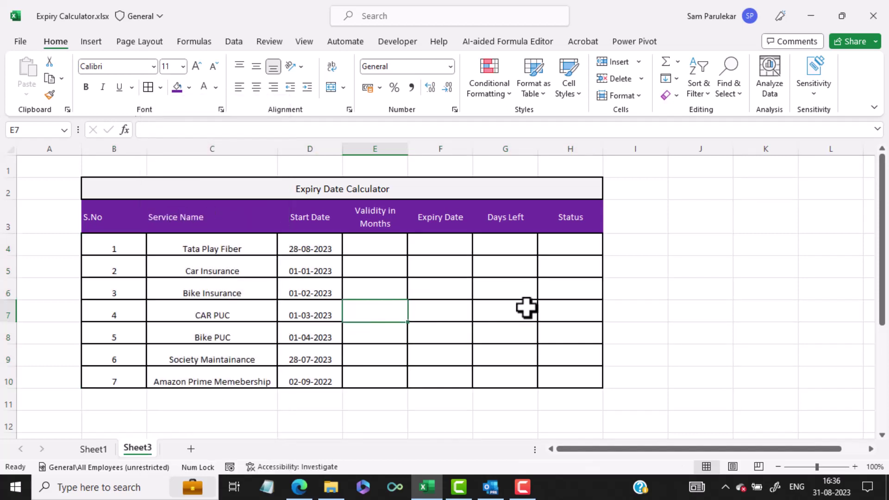
Select the data cells B4:H10 and choose a thin solid line as the border drawing style.
{"action": "left_click_drag", "start_coordinate": [137, 250], "coordinate": [573, 382]}
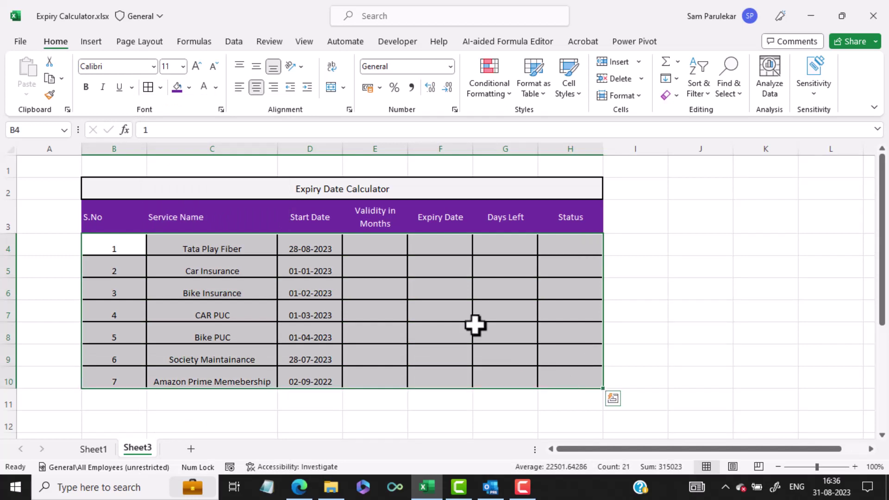
{"action": "left_click", "coordinate": [159, 86]}
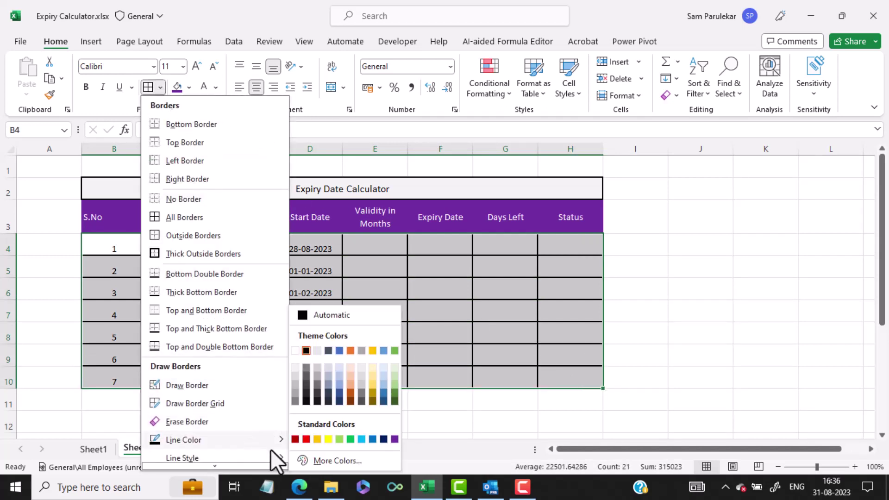
{"action": "mouse_move", "coordinate": [277, 457]}
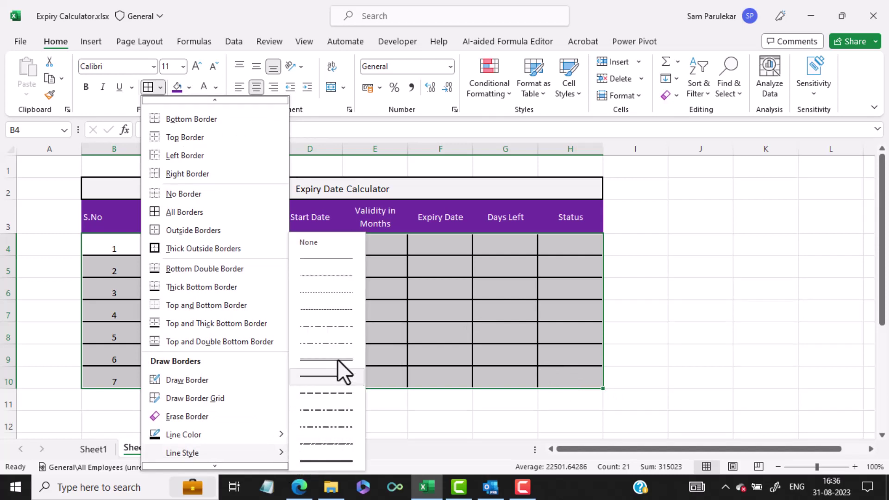
{"action": "left_click", "coordinate": [338, 263]}
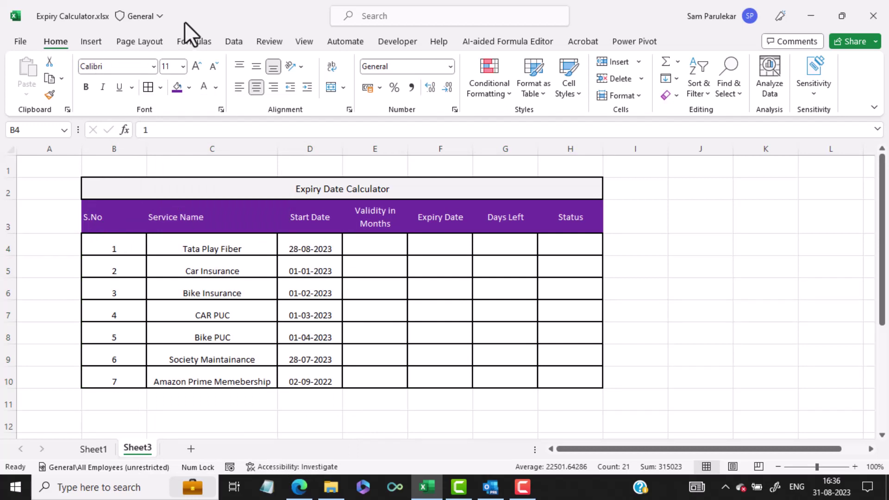
Replace the inner and outer borders of the data cells B4:H10 with a thin solid black line.
{"action": "left_click", "coordinate": [159, 86]}
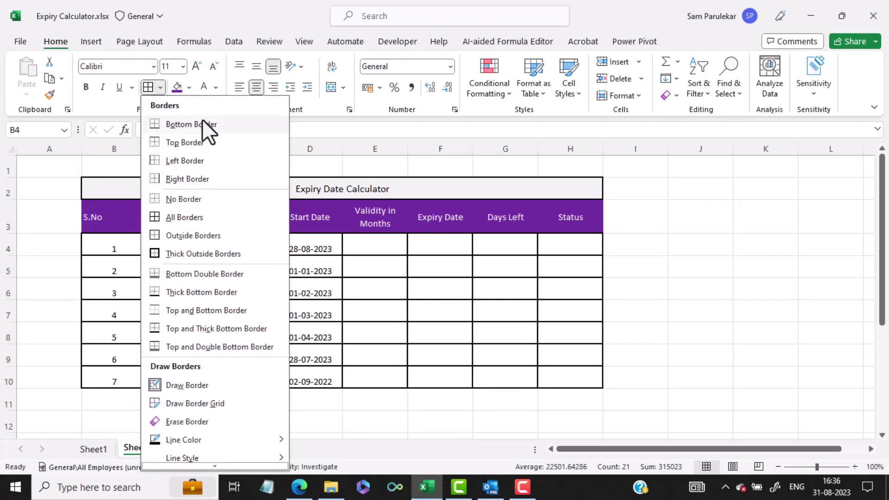
{"action": "mouse_move", "coordinate": [207, 466]}
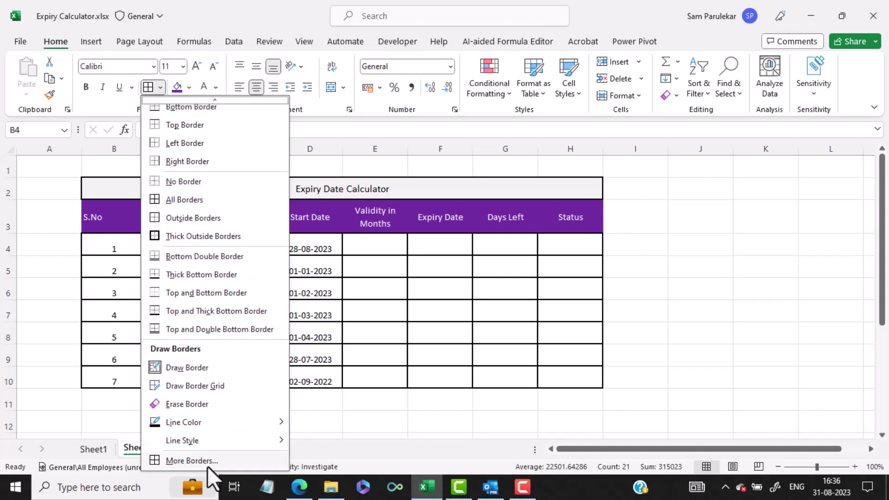
{"action": "left_click", "coordinate": [213, 463]}
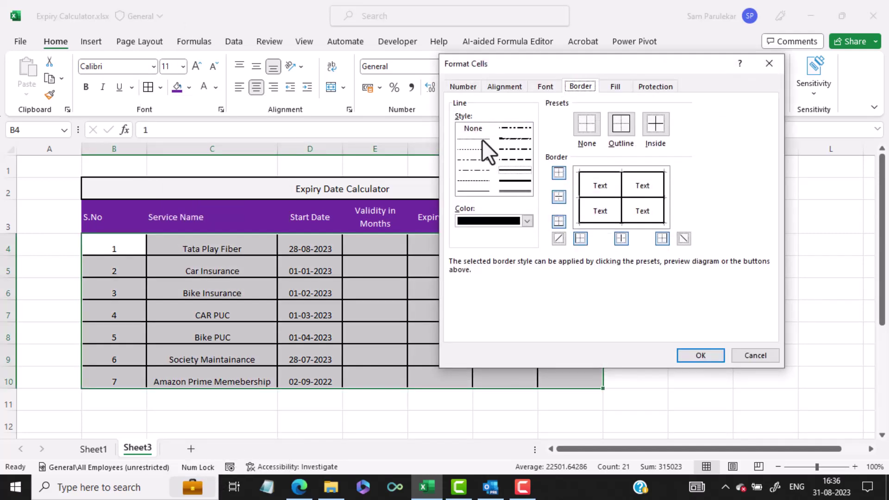
{"action": "left_click", "coordinate": [470, 191]}
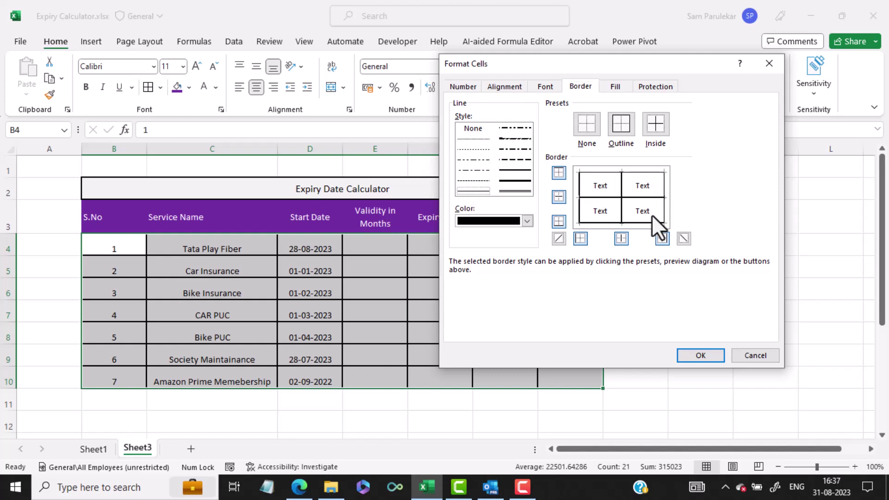
{"action": "left_click", "coordinate": [643, 224]}
{"action": "left_click", "coordinate": [580, 215]}
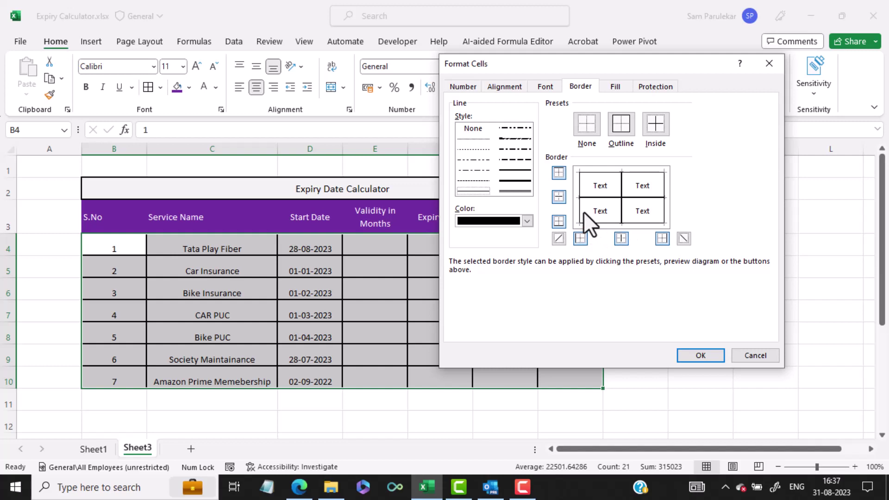
{"action": "left_click", "coordinate": [605, 198]}
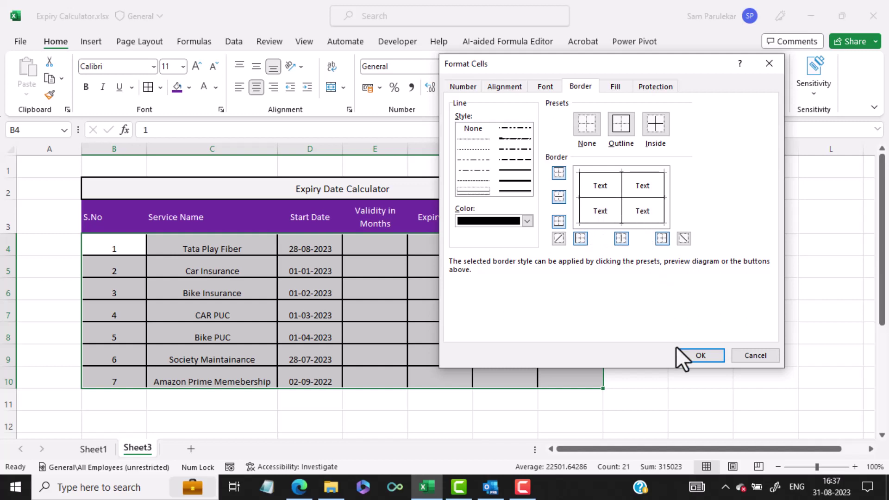
{"action": "left_click", "coordinate": [695, 358]}
{"action": "left_click", "coordinate": [511, 309]}
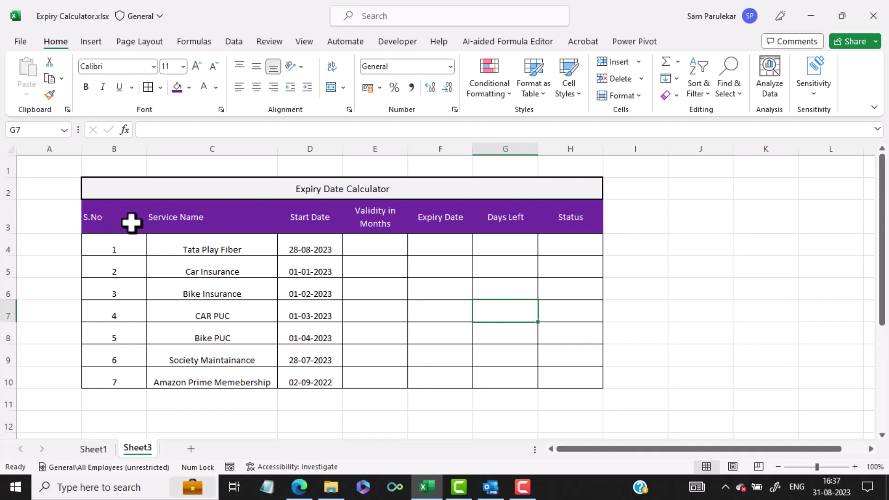
Apply thick outside borders around the header row B3:H3.
{"action": "left_click_drag", "start_coordinate": [128, 218], "coordinate": [584, 216]}
{"action": "left_click", "coordinate": [160, 88]}
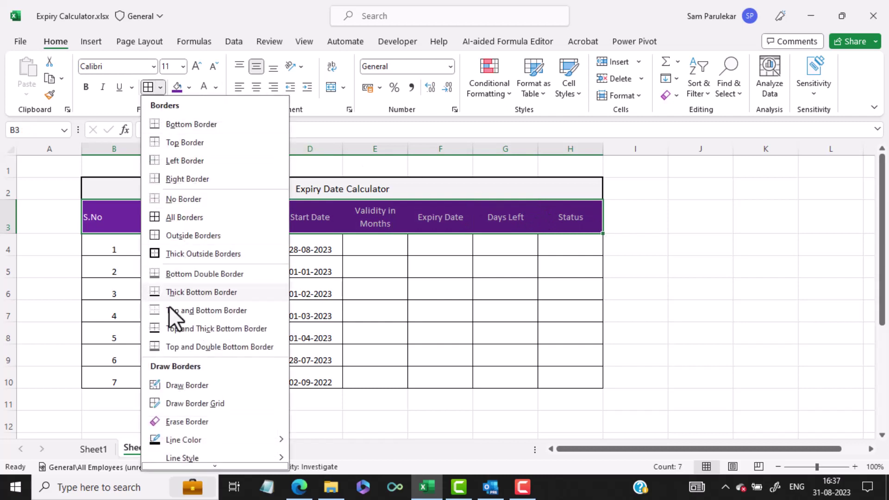
{"action": "left_click", "coordinate": [165, 261]}
{"action": "left_click", "coordinate": [442, 265]}
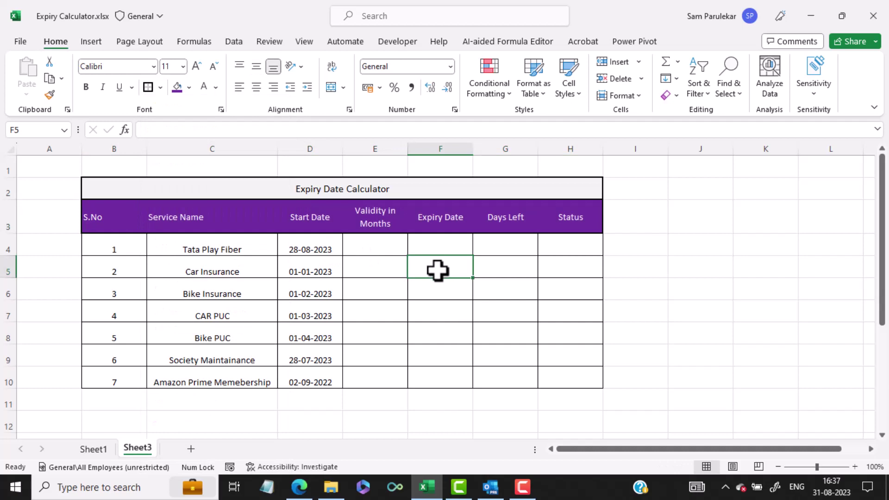
Draw white vertical border lines between the column headers in row 3, from S.No through Status.
{"action": "left_click_drag", "start_coordinate": [123, 217], "coordinate": [556, 218]}
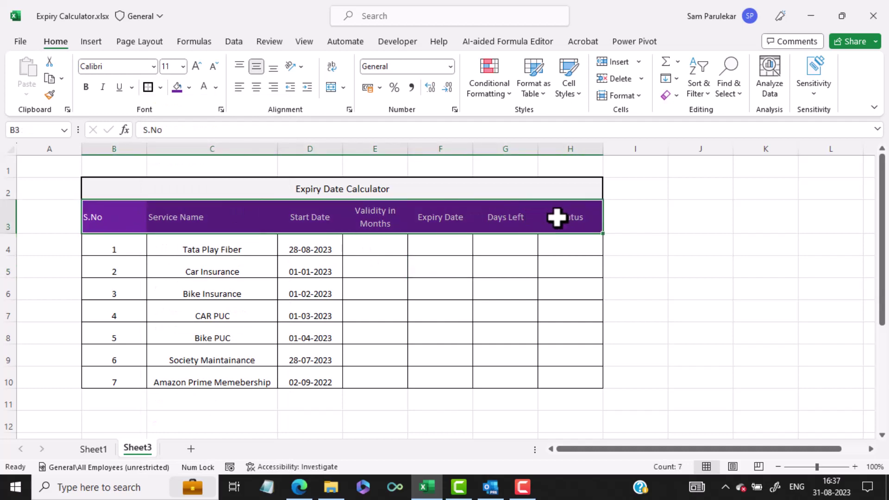
{"action": "left_click", "coordinate": [161, 86]}
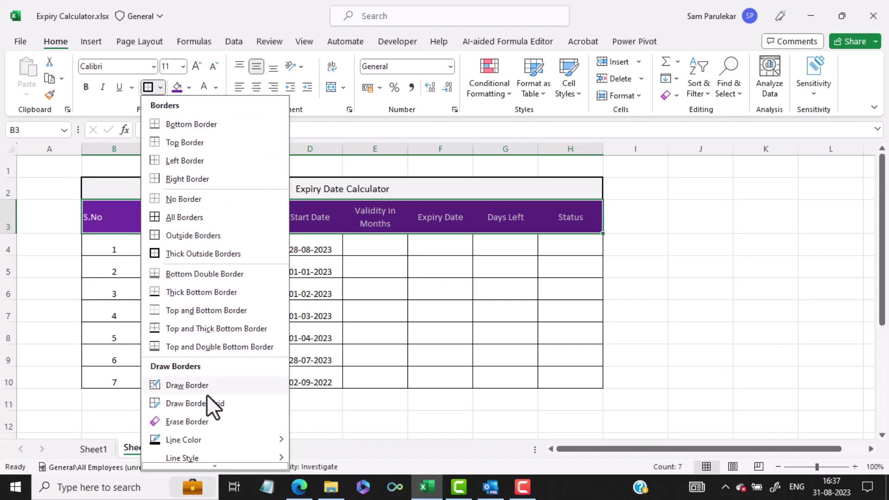
{"action": "mouse_move", "coordinate": [217, 440]}
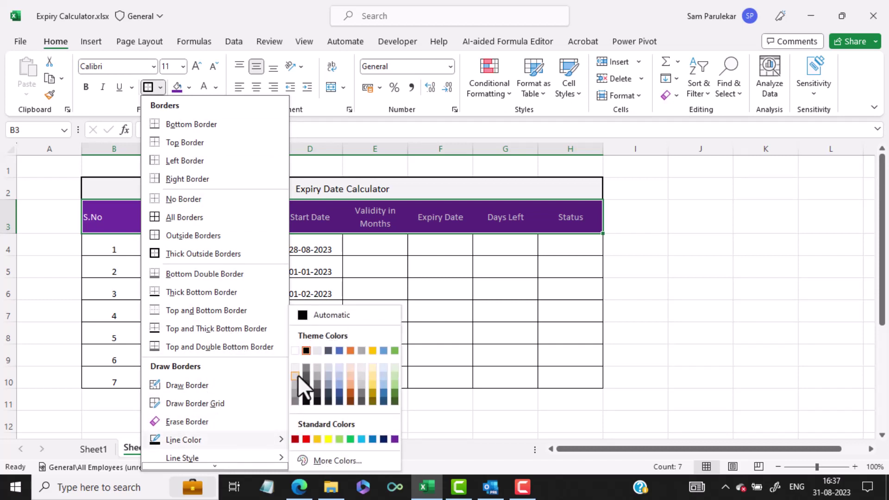
{"action": "left_click", "coordinate": [295, 352]}
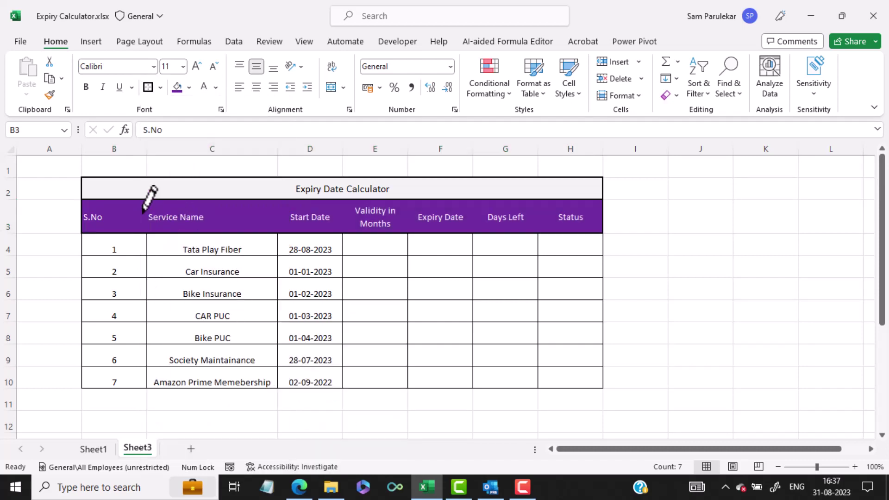
{"action": "left_click", "coordinate": [277, 214]}
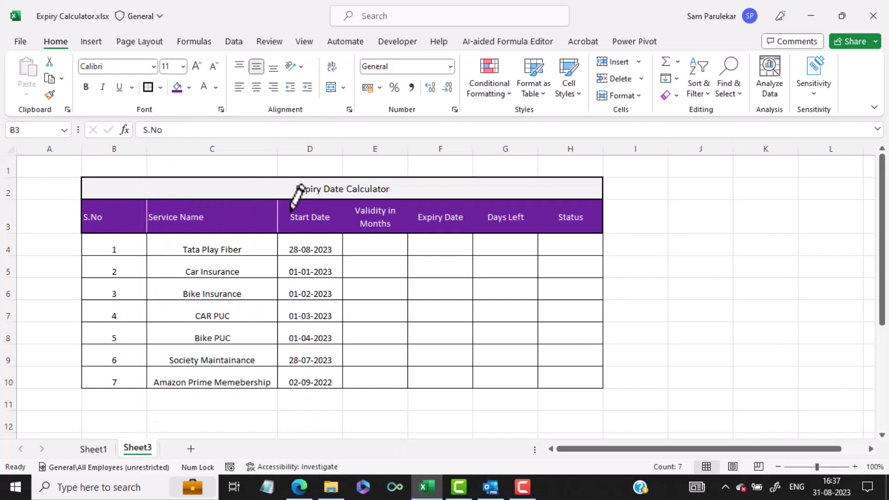
{"action": "left_click", "coordinate": [408, 212]}
{"action": "left_click", "coordinate": [473, 211]}
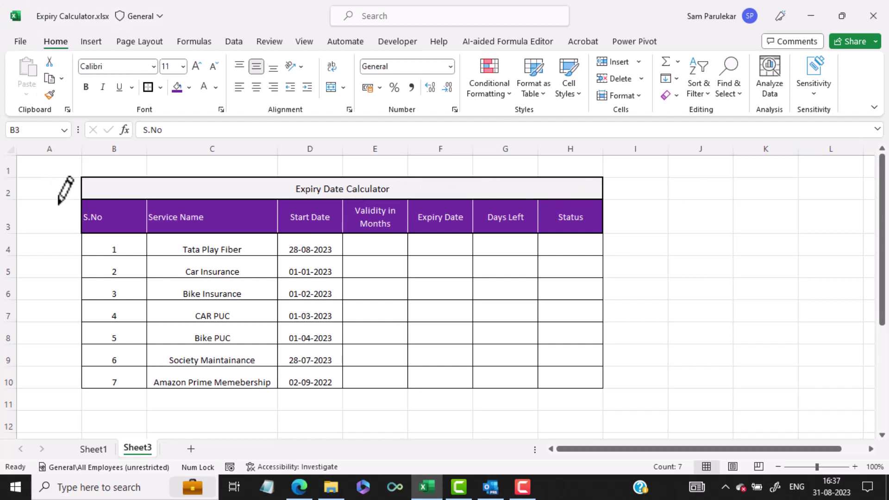
{"action": "key", "text": "Escape"}
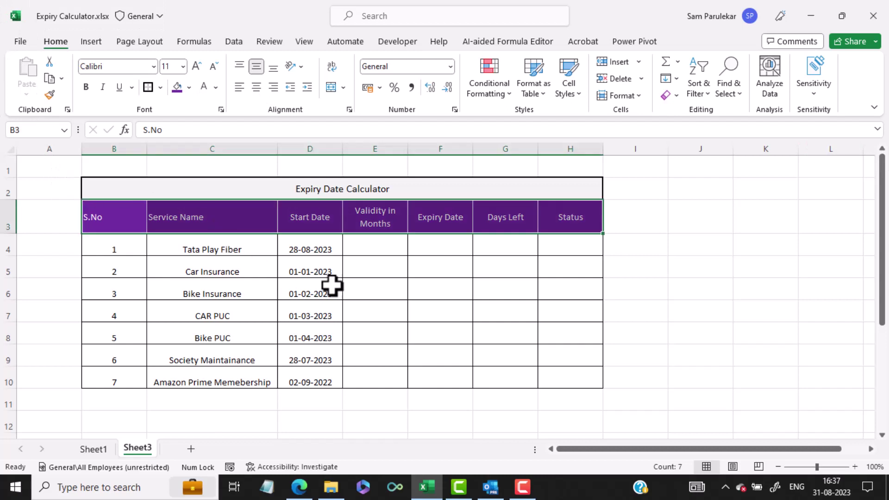
Enter a validity of 3 months for Tata Play Fiber in E4 and center the Validity in Months cells E4:E10.
{"action": "left_click", "coordinate": [377, 251]}
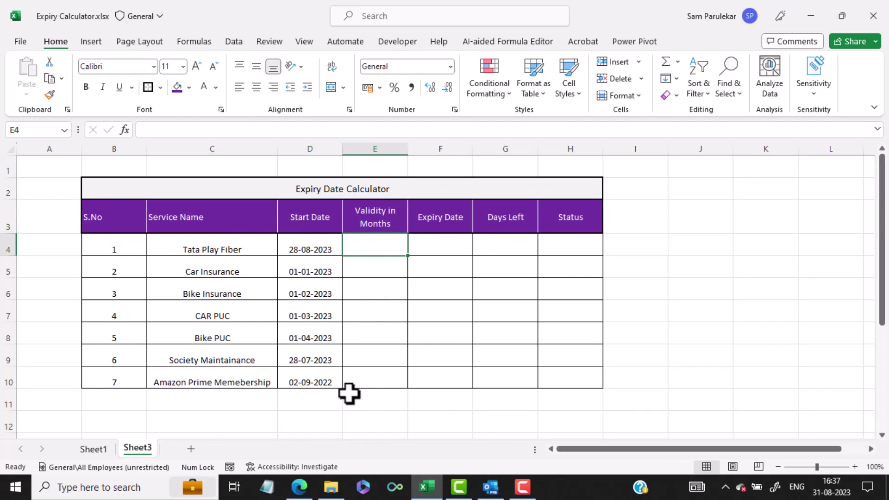
{"action": "type", "text": "3"}
{"action": "key", "text": "Return"}
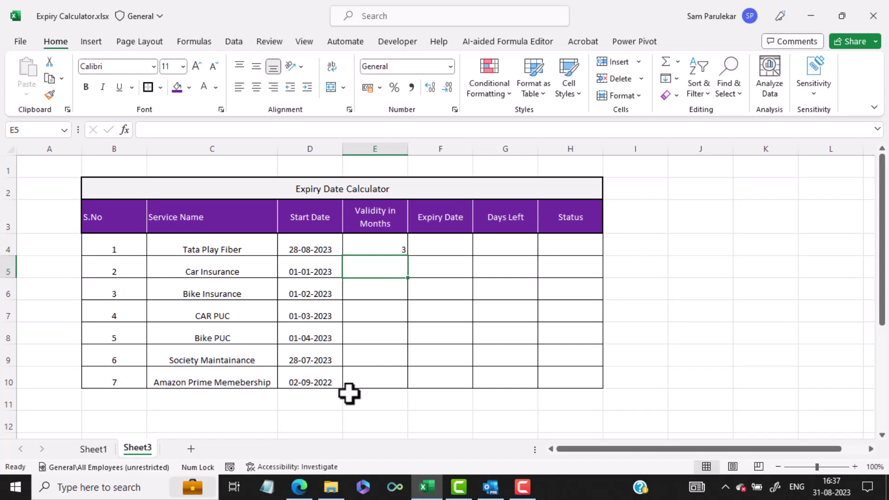
{"action": "left_click_drag", "start_coordinate": [385, 248], "coordinate": [373, 382]}
{"action": "left_click", "coordinate": [252, 87]}
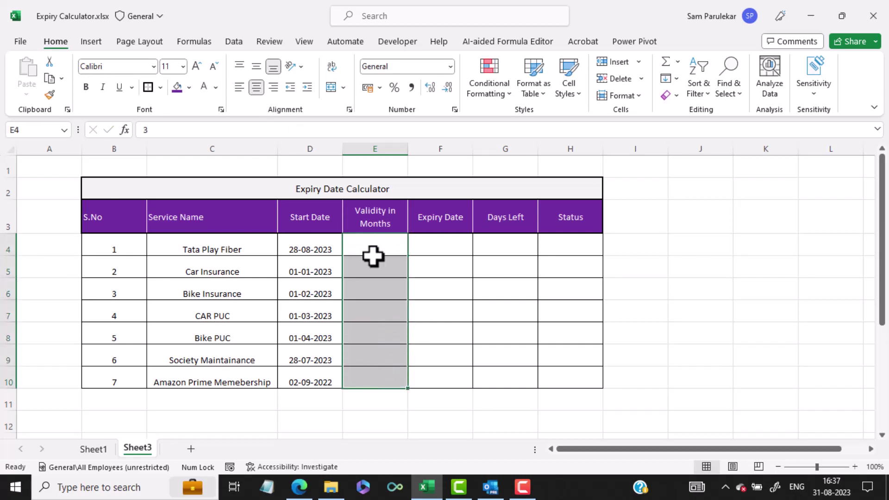
Enter a validity of 12 months for the car and bike insurance and PUC services in E5:E8.
{"action": "left_click", "coordinate": [374, 266]}
{"action": "type", "text": "12"}
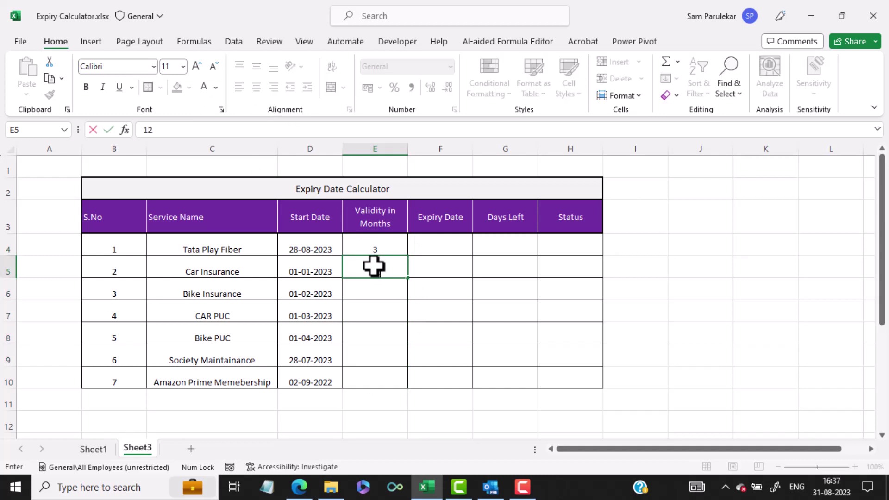
{"action": "key", "text": "Return"}
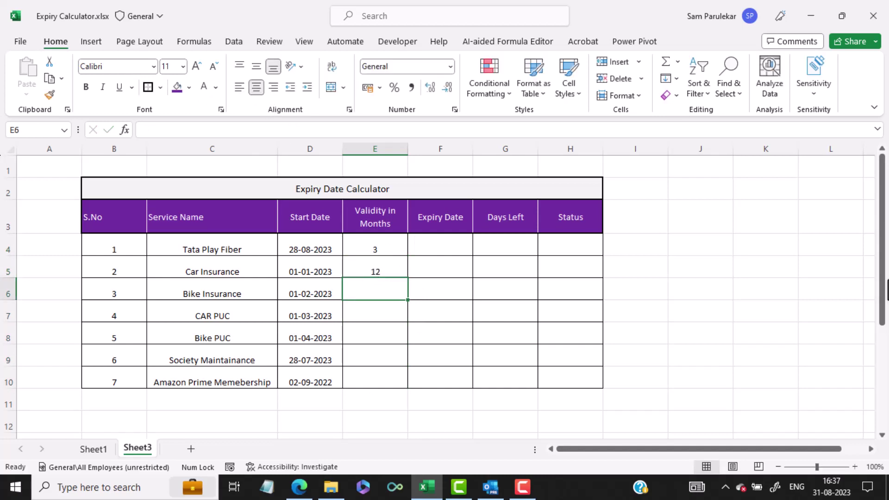
{"action": "type", "text": "12"}
{"action": "key", "text": "Return"}
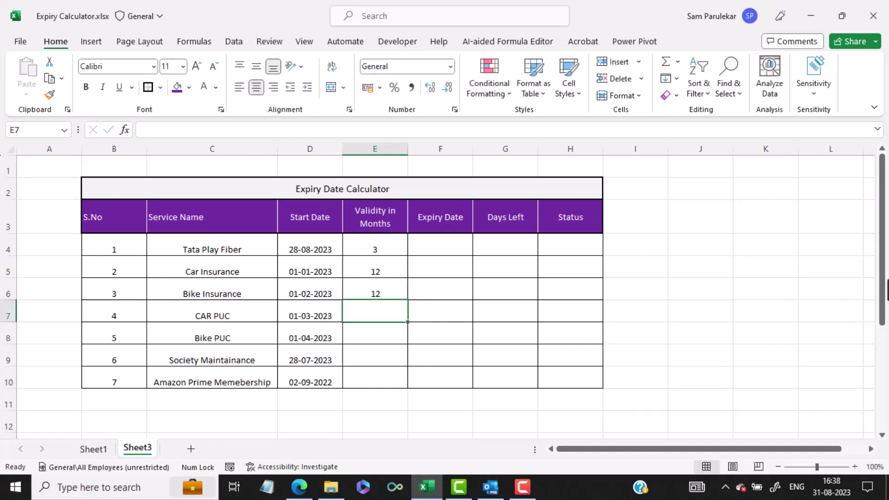
{"action": "type", "text": "12"}
{"action": "key", "text": "Return"}
{"action": "type", "text": "12"}
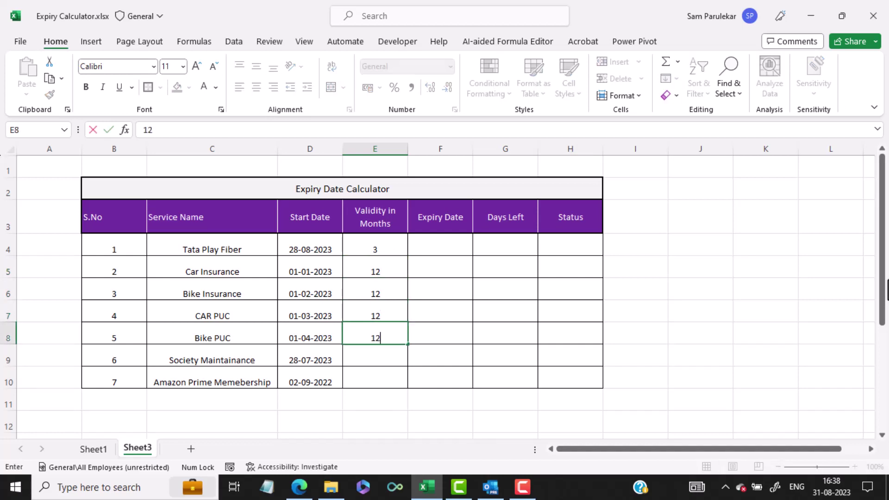
{"action": "key", "text": "Return"}
Enter a validity of 1 month for Society Maintainance in E9 and 12 months for the Amazon Prime membership in E10.
{"action": "type", "text": "1"}
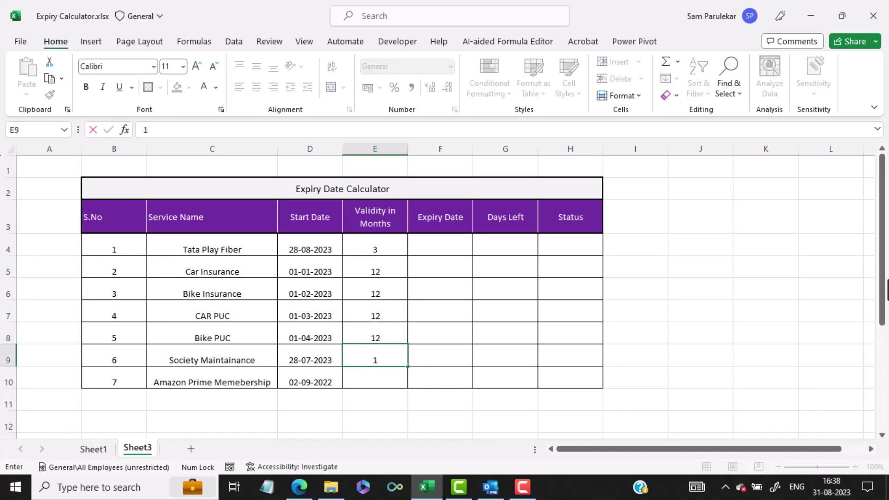
{"action": "key", "text": "Return"}
{"action": "type", "text": "12"}
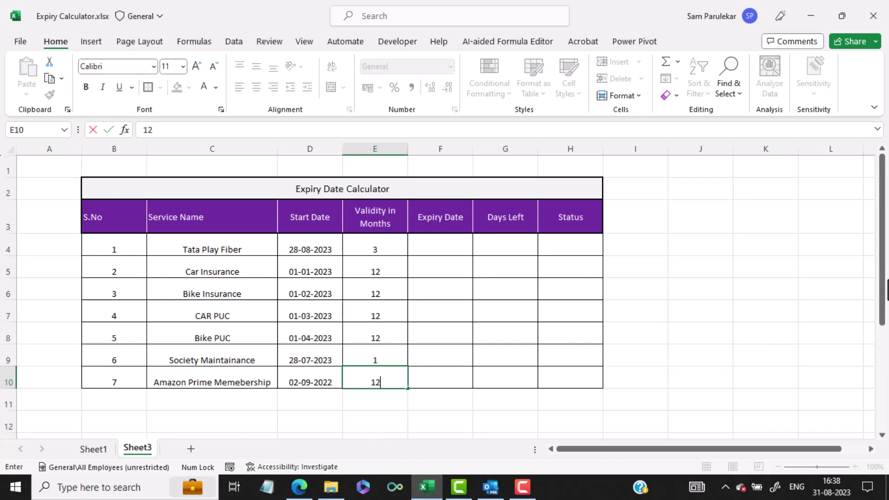
{"action": "key", "text": "Return"}
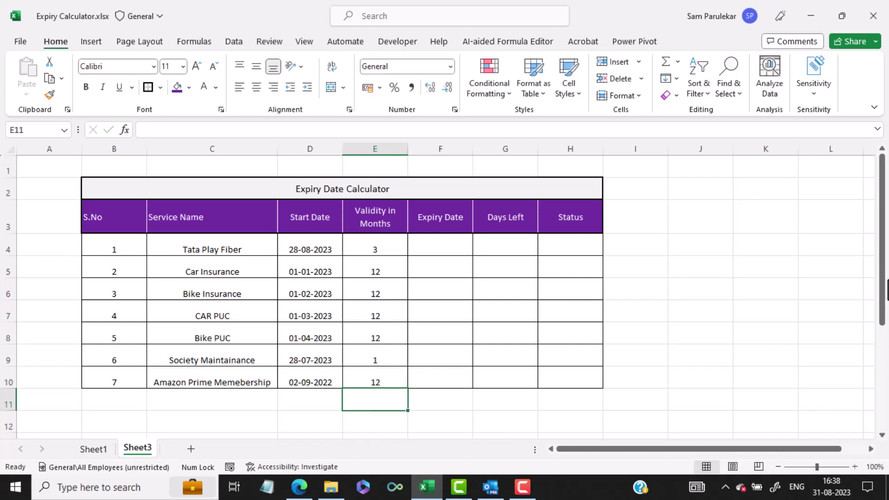
Enter the formula =EDATE(D4,E4)-1 in the Expiry Date cell F4 for Tata Play Fiber.
{"action": "left_click", "coordinate": [432, 249]}
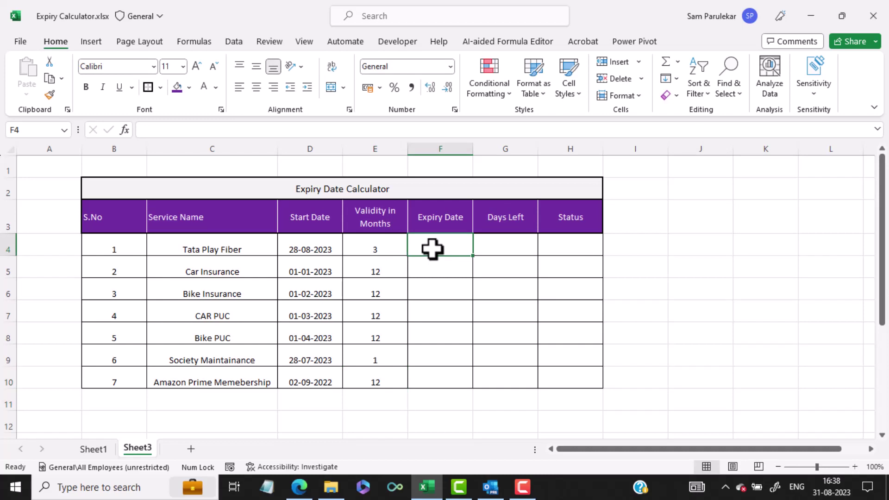
{"action": "type", "text": "="}
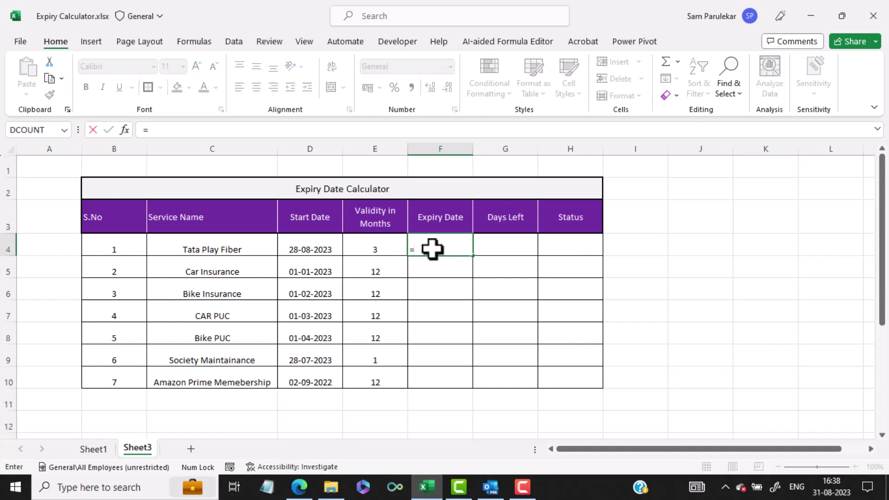
{"action": "type", "text": "edate"}
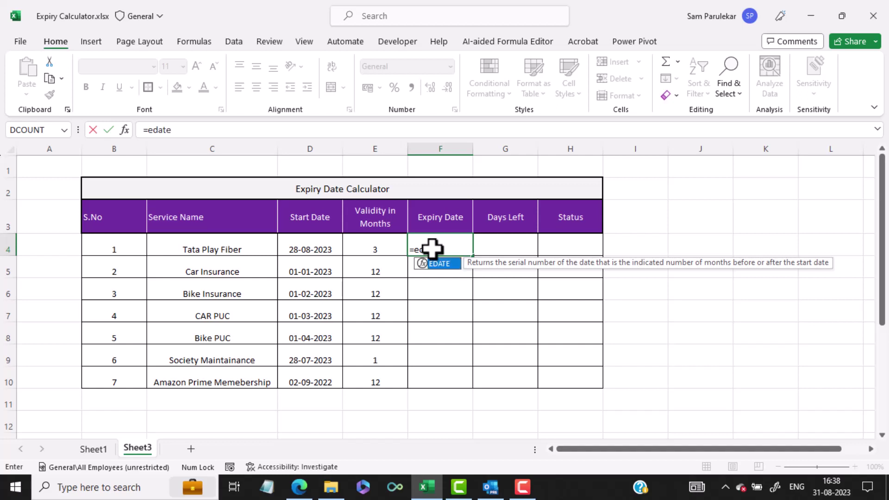
{"action": "type", "text": "("}
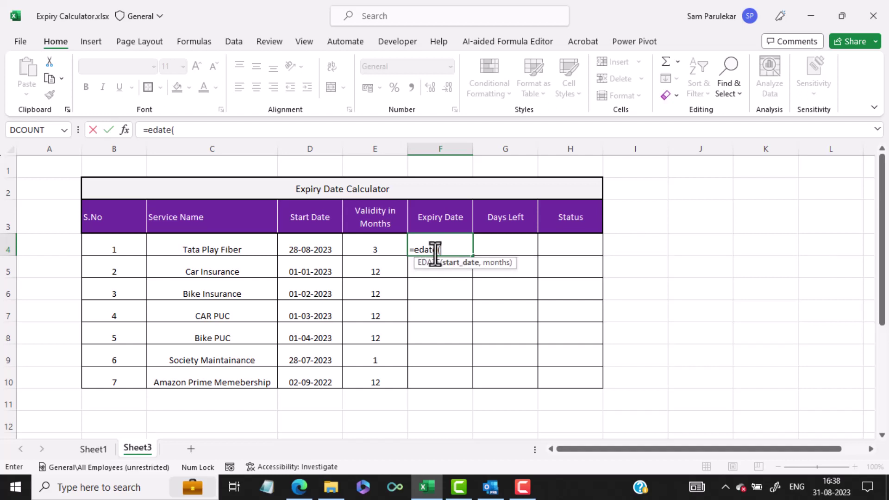
{"action": "left_click", "coordinate": [308, 248]}
{"action": "type", "text": ","}
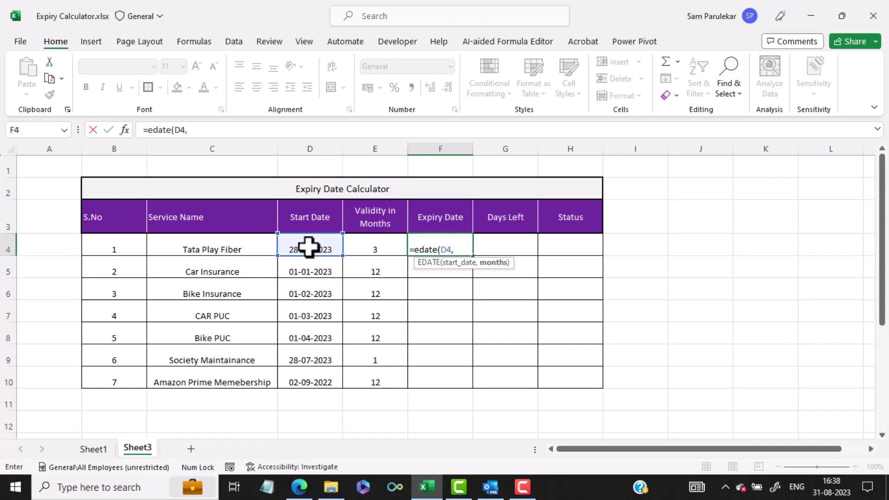
{"action": "left_click", "coordinate": [375, 246]}
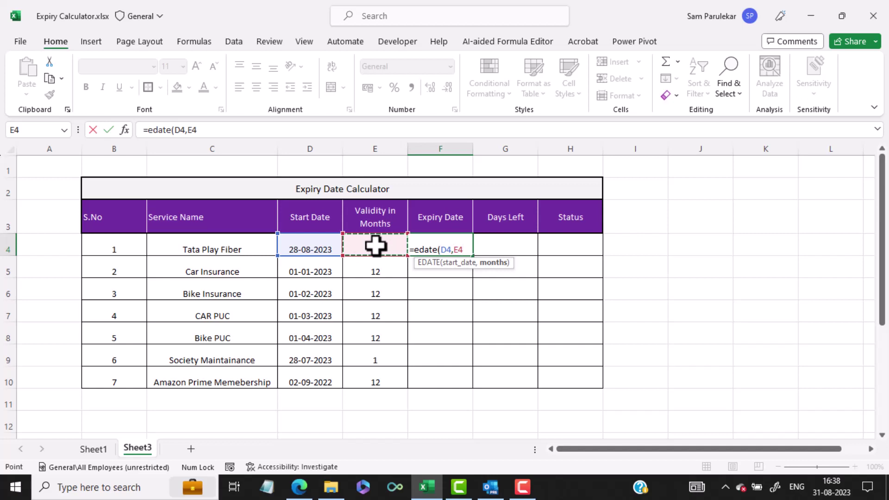
{"action": "type", "text": ")-1"}
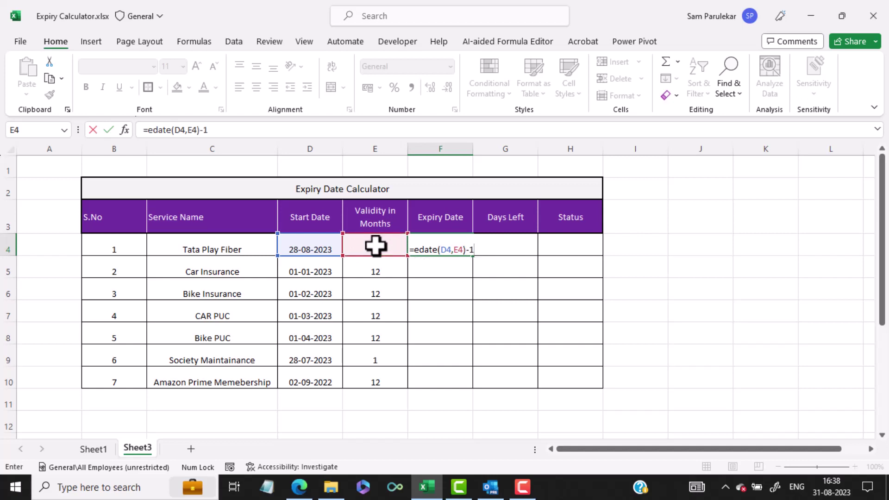
{"action": "key", "text": "Return"}
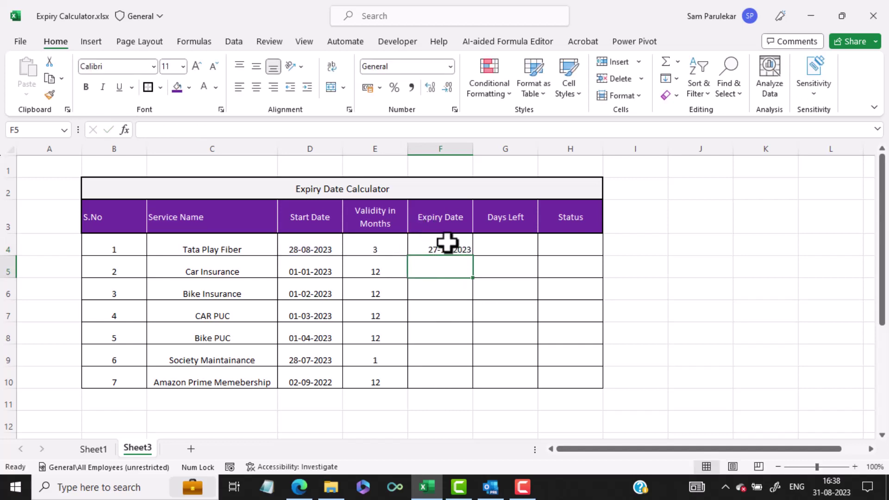
Center the Expiry Date cells F4:F10 horizontally and fill the F4 formula down through F10.
{"action": "left_click_drag", "start_coordinate": [447, 242], "coordinate": [429, 381]}
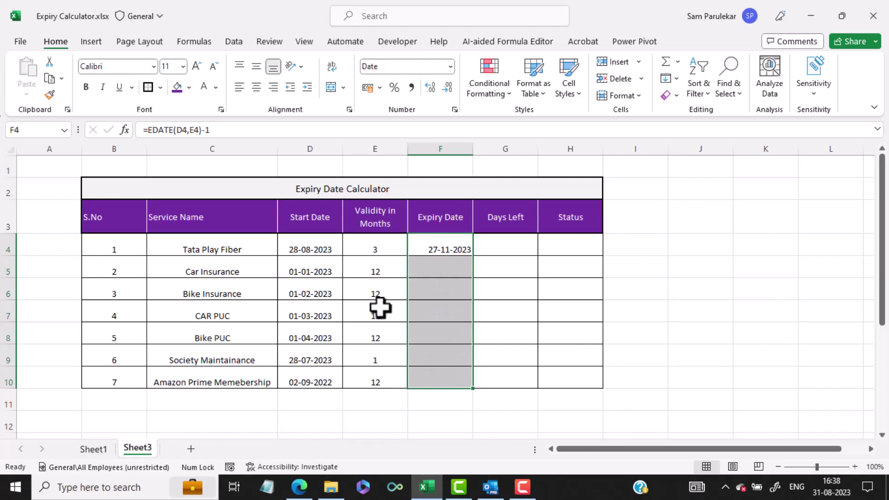
{"action": "left_click", "coordinate": [256, 87]}
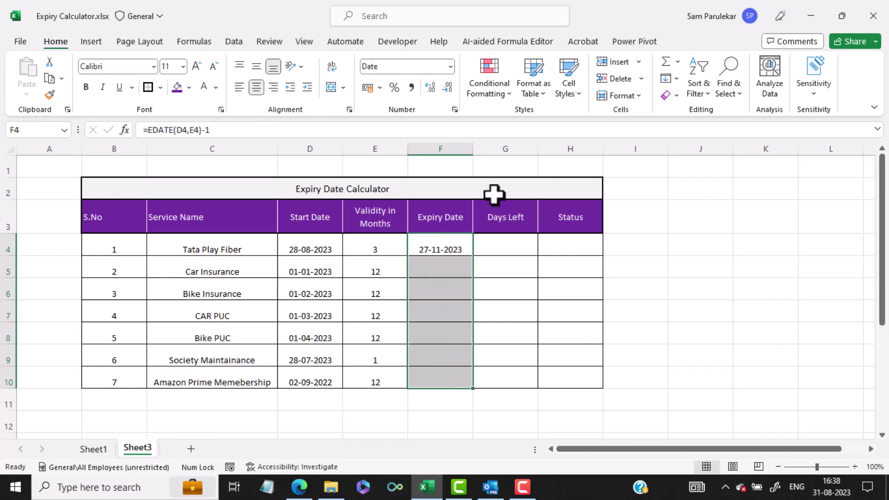
{"action": "left_click", "coordinate": [454, 250]}
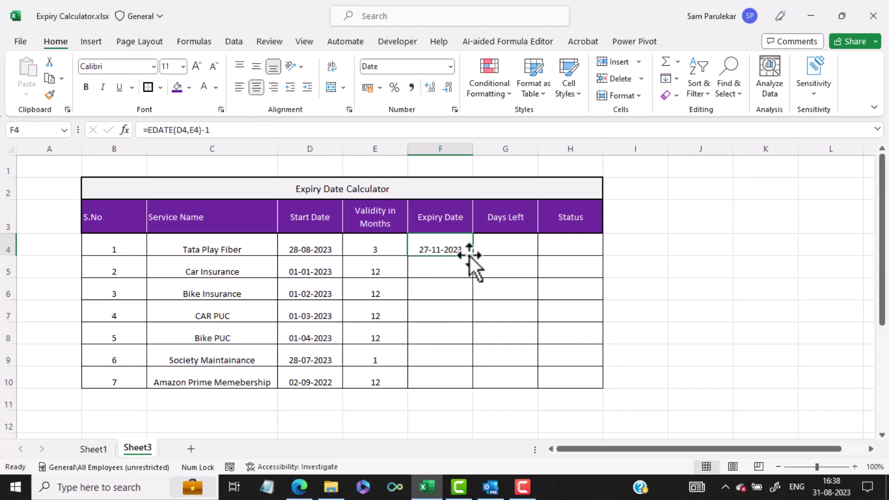
{"action": "left_click_drag", "start_coordinate": [472, 255], "coordinate": [468, 389]}
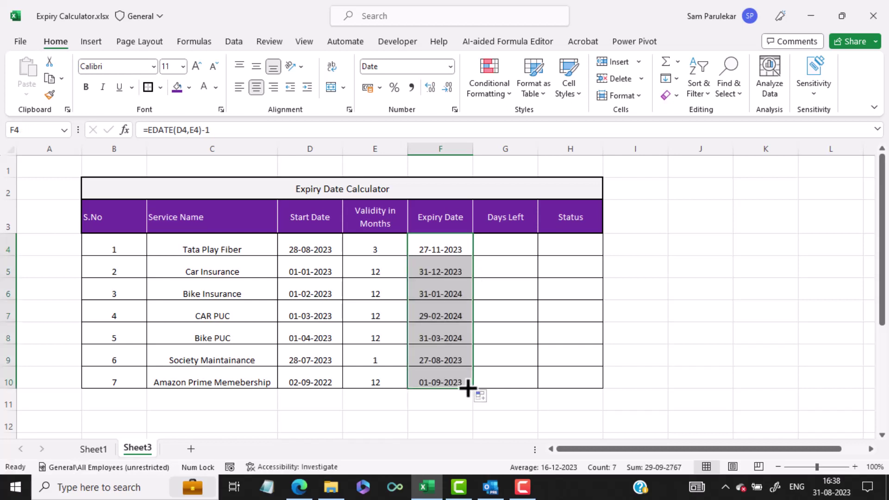
Middle-align the table's data cells B4:H10 vertically.
{"action": "left_click_drag", "start_coordinate": [109, 249], "coordinate": [557, 379]}
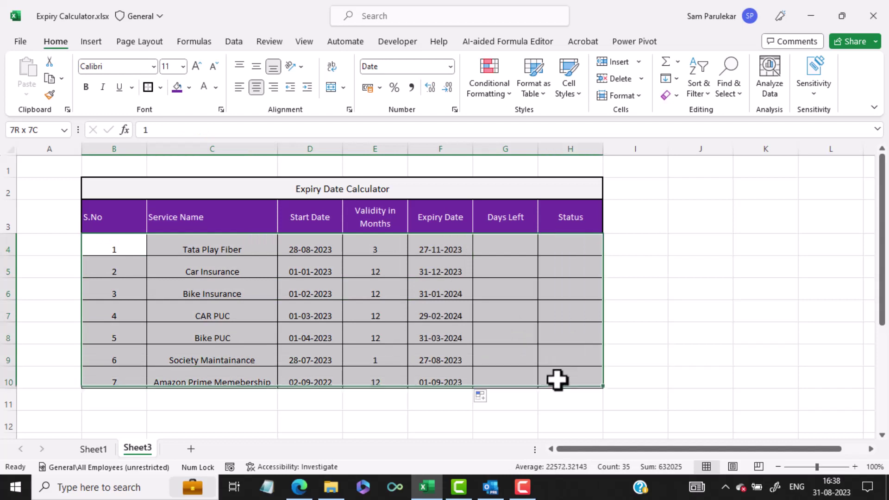
{"action": "left_click", "coordinate": [255, 67]}
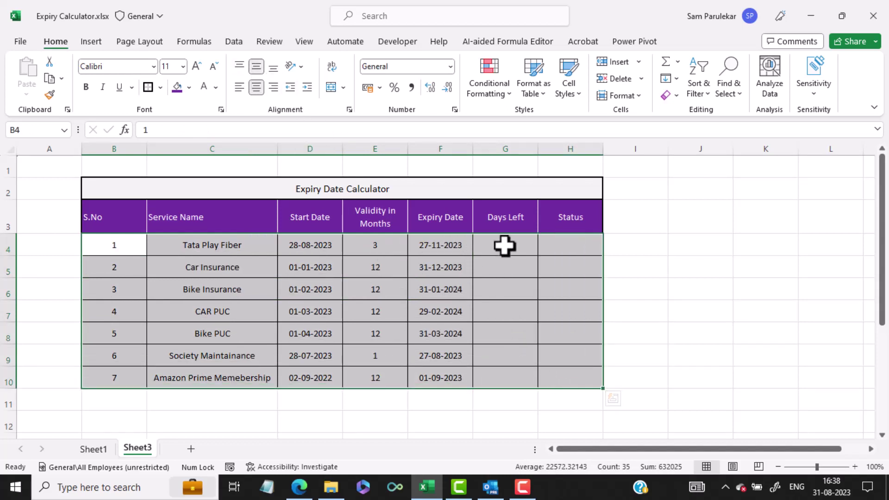
Enter the formula =F4-TODAY() in the Days Left cell G4 and fill it down through G10.
{"action": "left_click", "coordinate": [505, 246]}
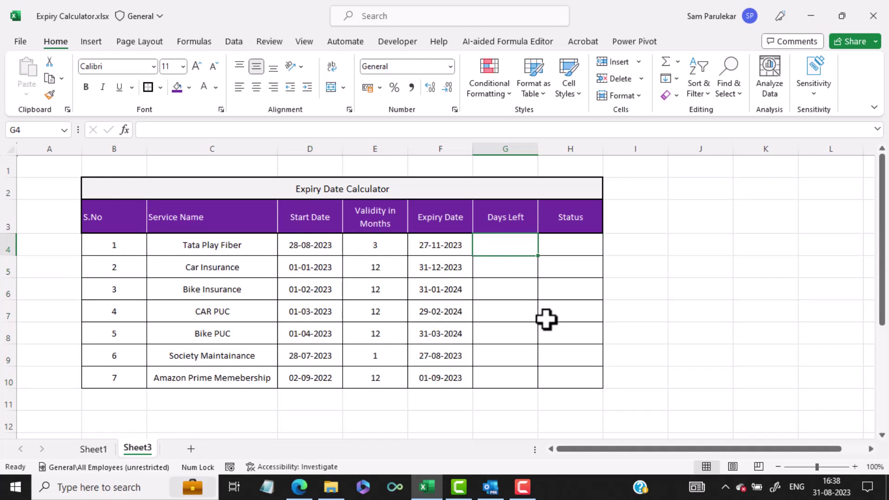
{"action": "type", "text": "="}
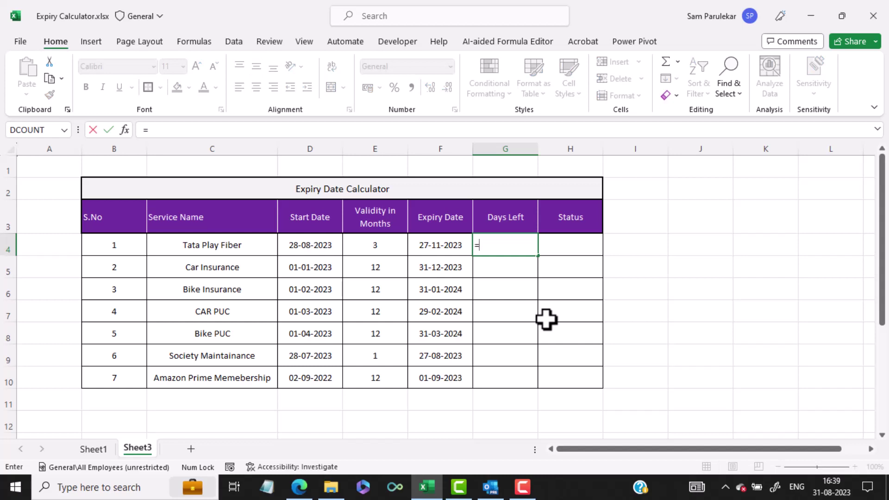
{"action": "left_click", "coordinate": [442, 244]}
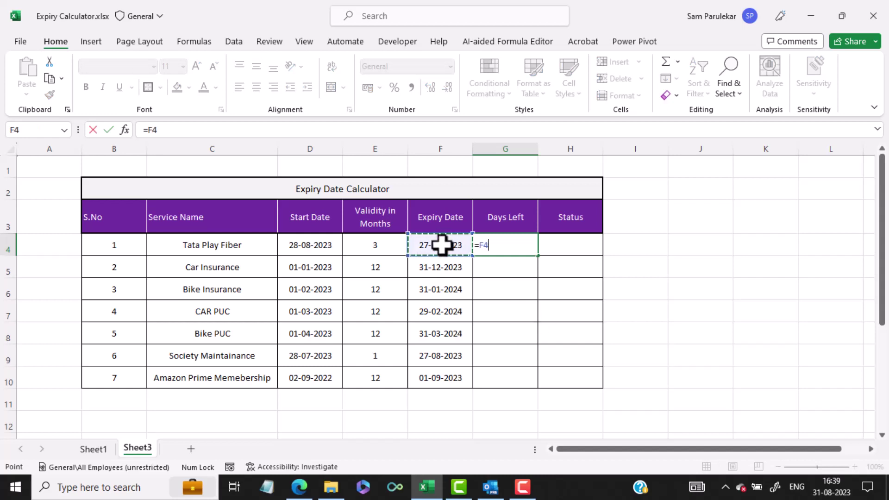
{"action": "type", "text": "-today"}
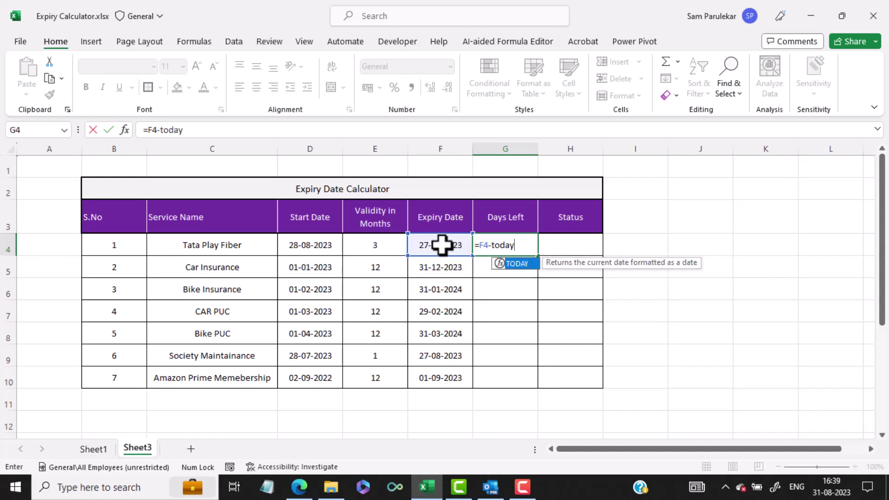
{"action": "type", "text": "()"}
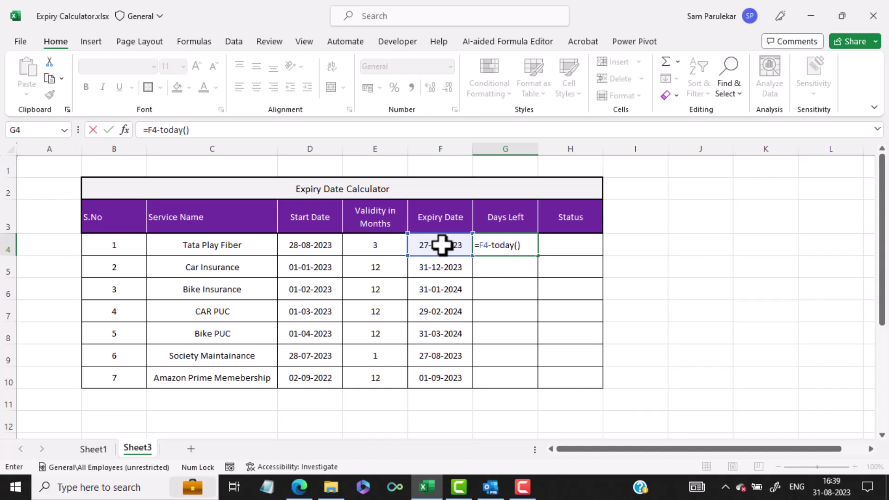
{"action": "key", "text": "Return"}
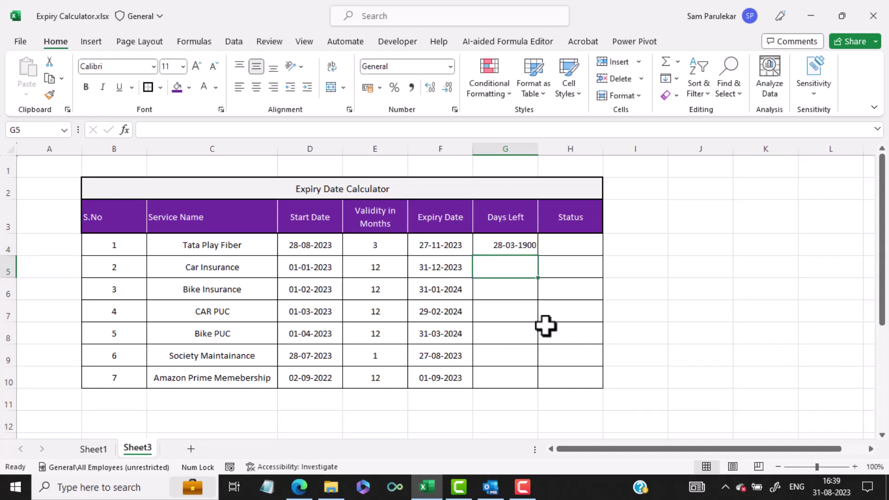
{"action": "left_click", "coordinate": [530, 248]}
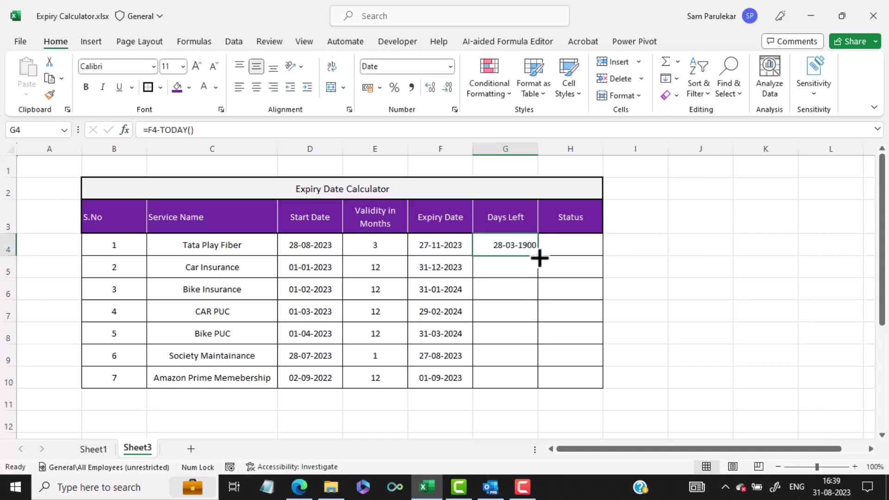
{"action": "left_click_drag", "start_coordinate": [539, 257], "coordinate": [522, 384]}
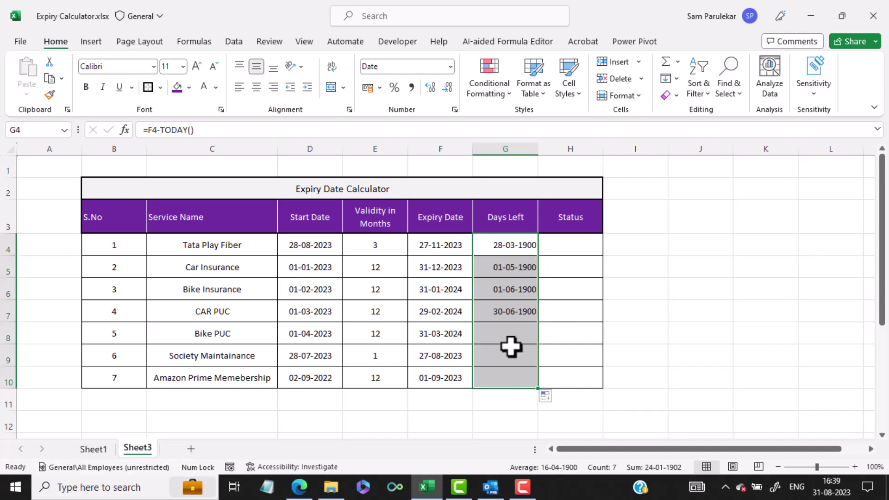
Set the Days Left cells G4:G10 to the General number format and center them horizontally.
{"action": "right_click", "coordinate": [504, 248]}
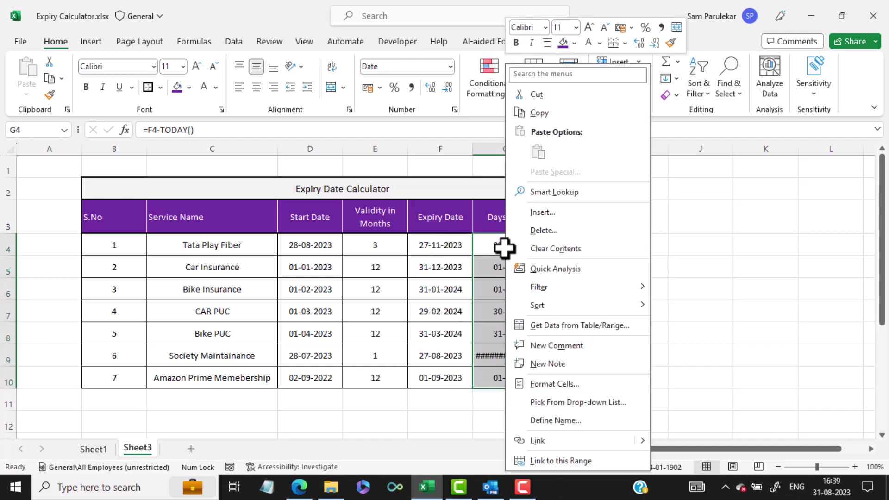
{"action": "left_click", "coordinate": [551, 383]}
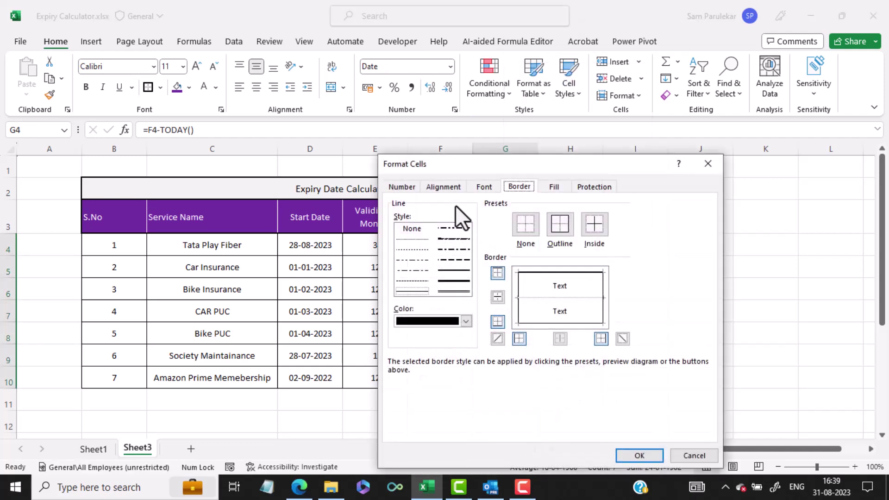
{"action": "left_click", "coordinate": [407, 187]}
{"action": "left_click", "coordinate": [423, 215]}
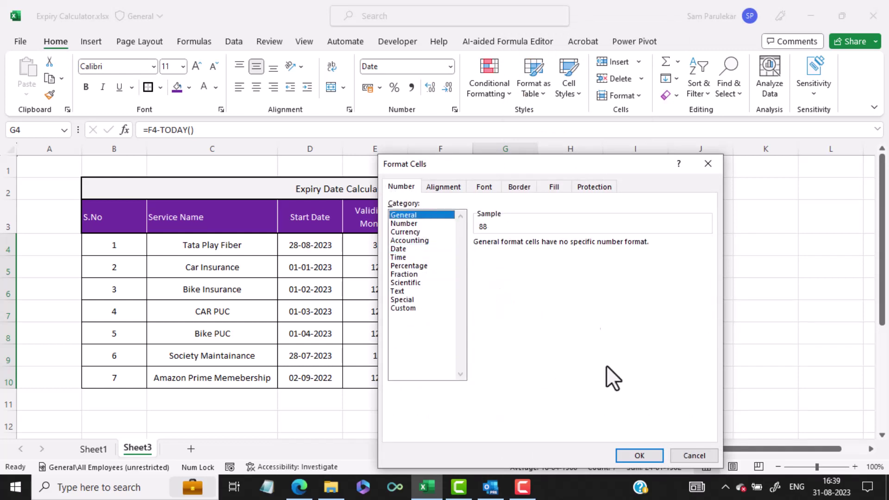
{"action": "left_click", "coordinate": [619, 455]}
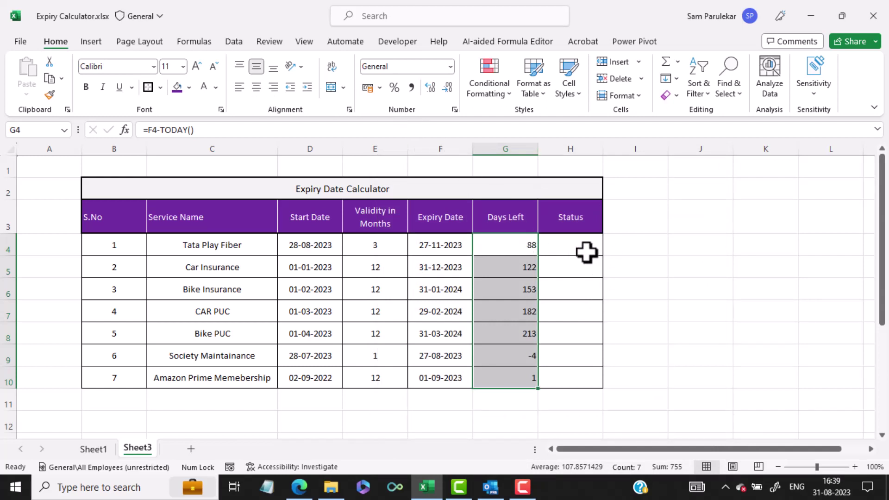
{"action": "left_click", "coordinate": [256, 87]}
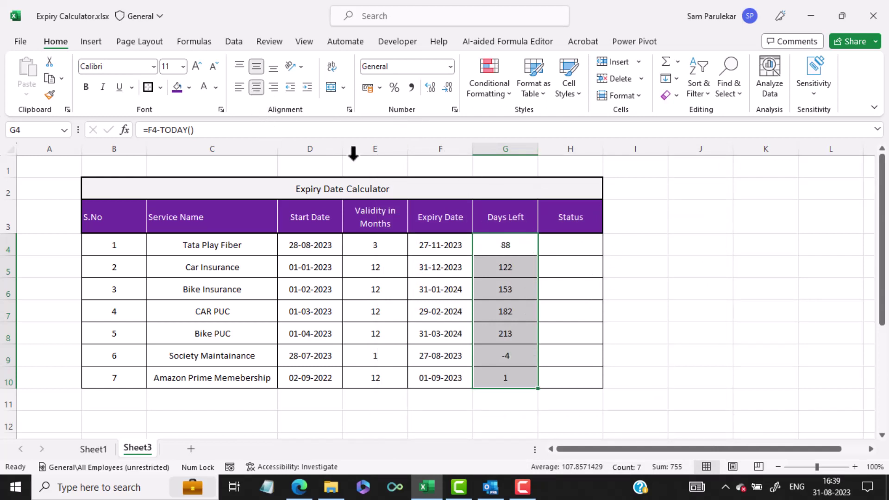
Begin the Status formula in cell H4 with =IF(G4<0,"Expired", as the outer condition.
{"action": "left_click", "coordinate": [568, 252]}
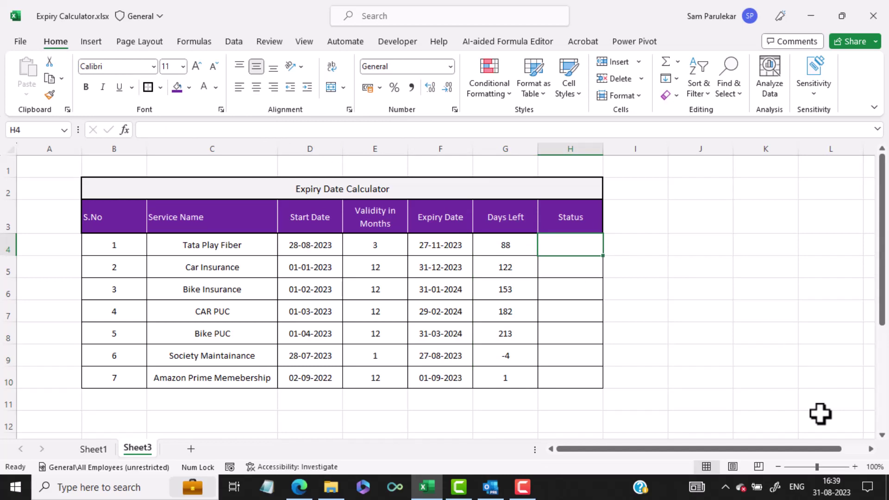
{"action": "type", "text": "=i"}
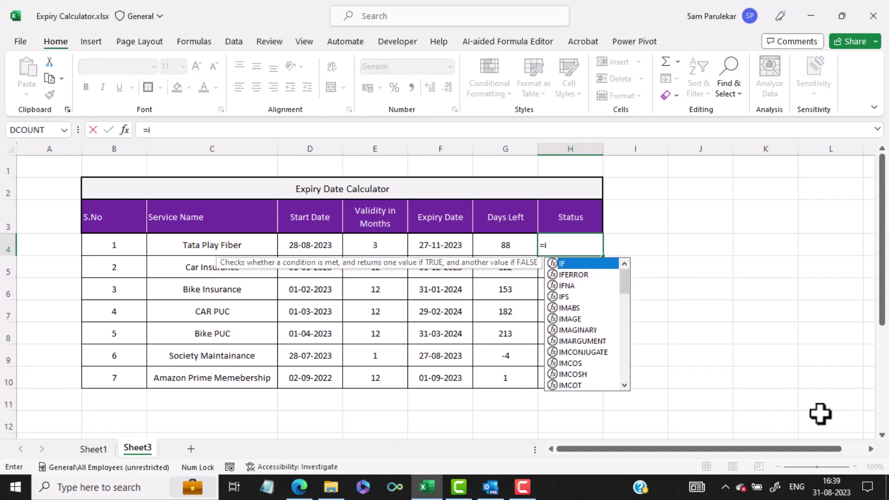
{"action": "type", "text": "f("}
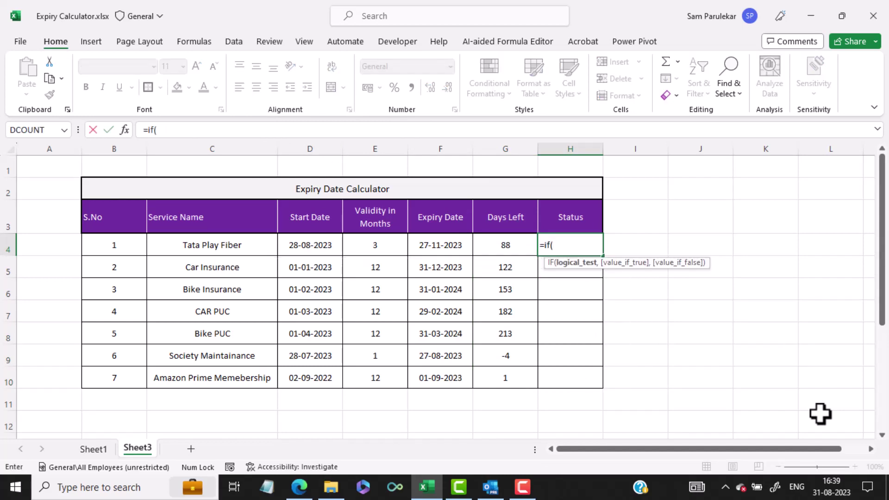
{"action": "left_click", "coordinate": [509, 250]}
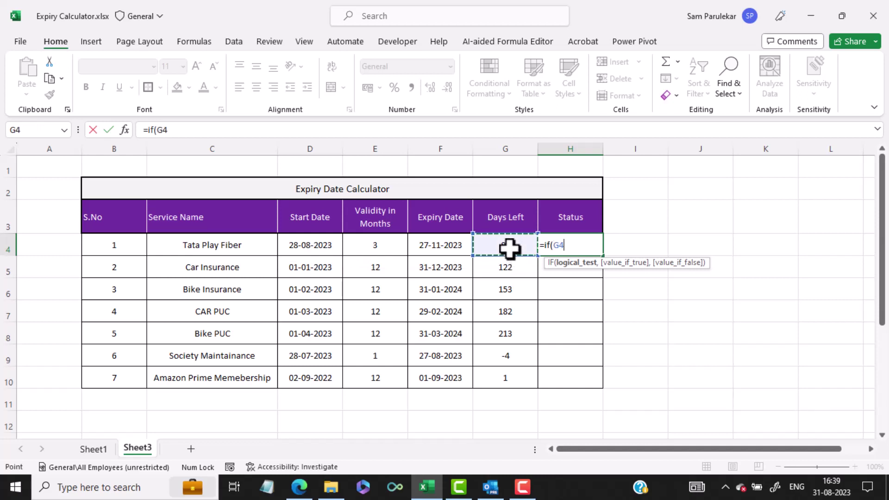
{"action": "type", "text": "0,"}
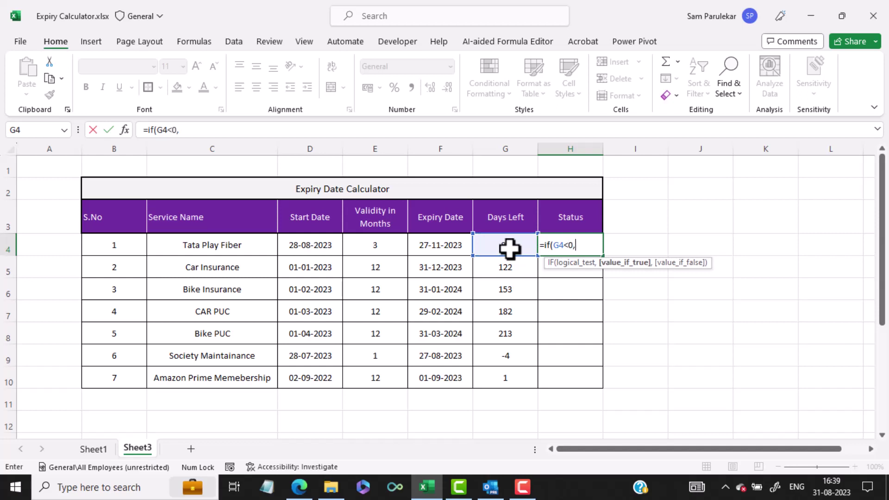
{"action": "type", "text": "\"Expired\","}
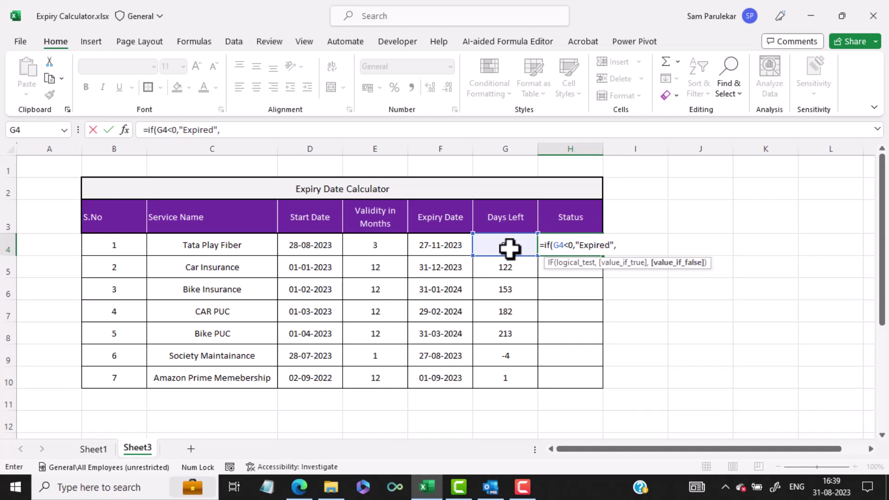
Complete the H4 formula with the nested IF(G4<7,"Expiring Soon","")) and fill it down through H10.
{"action": "type", "text": "(if"}
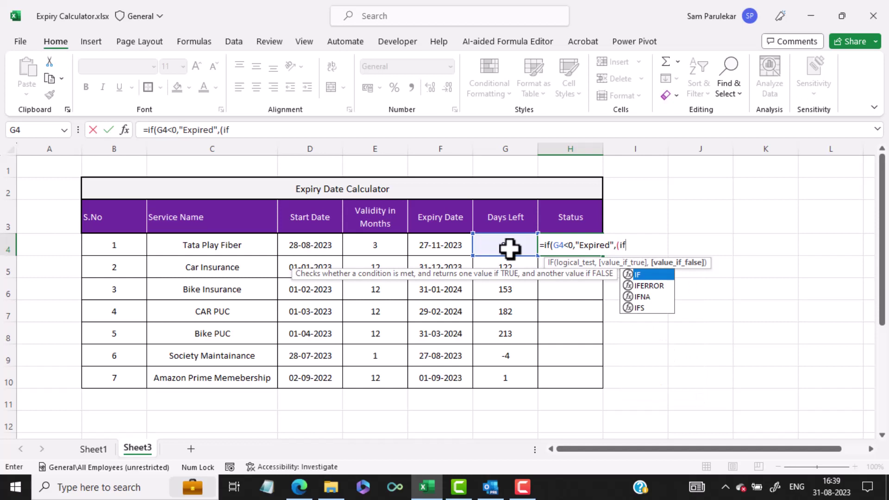
{"action": "key", "text": "BackSpace"}
{"action": "key", "text": "BackSpace"}
{"action": "key", "text": "BackSpace"}
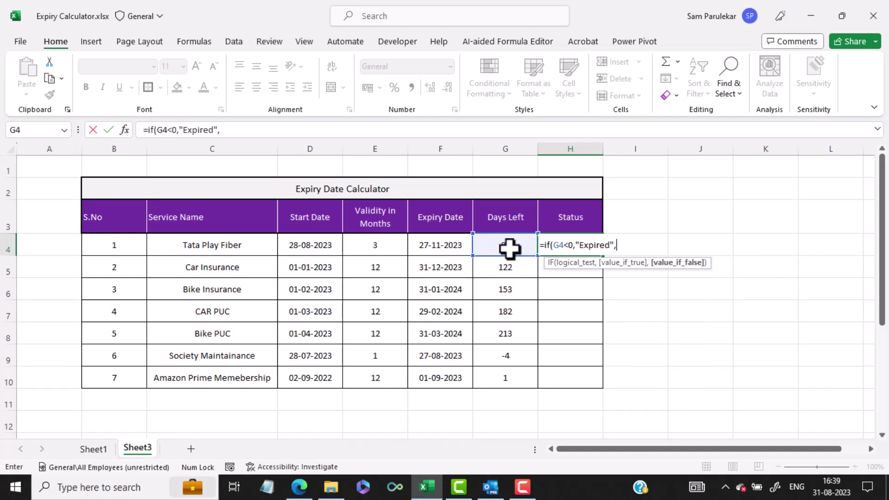
{"action": "key", "text": "BackSpace"}
{"action": "type", "text": ",if("}
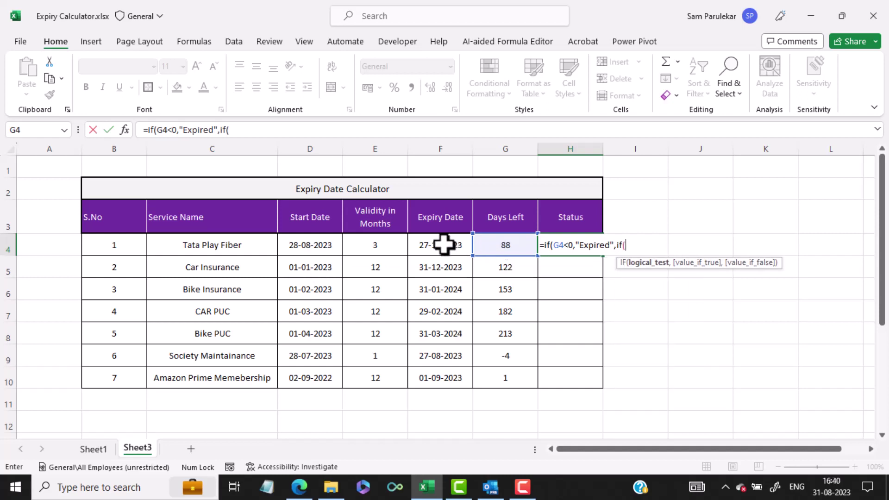
{"action": "left_click", "coordinate": [519, 245]}
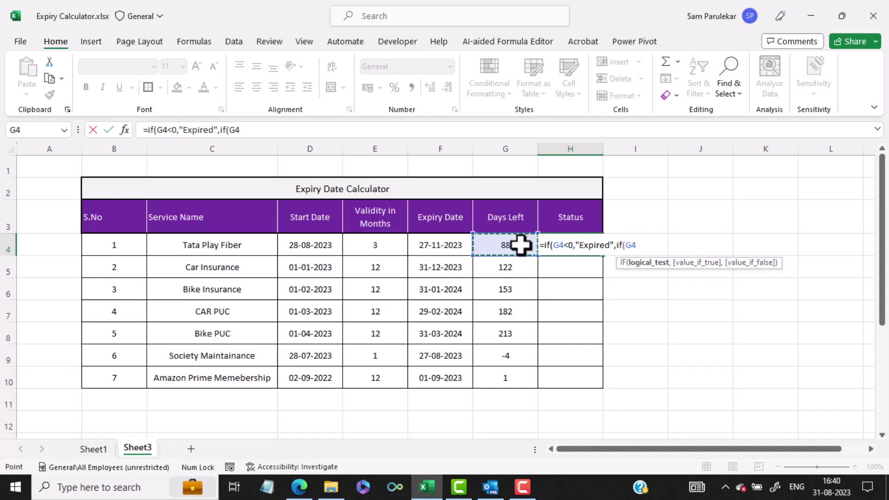
{"action": "type", "text": "<7,\"E"}
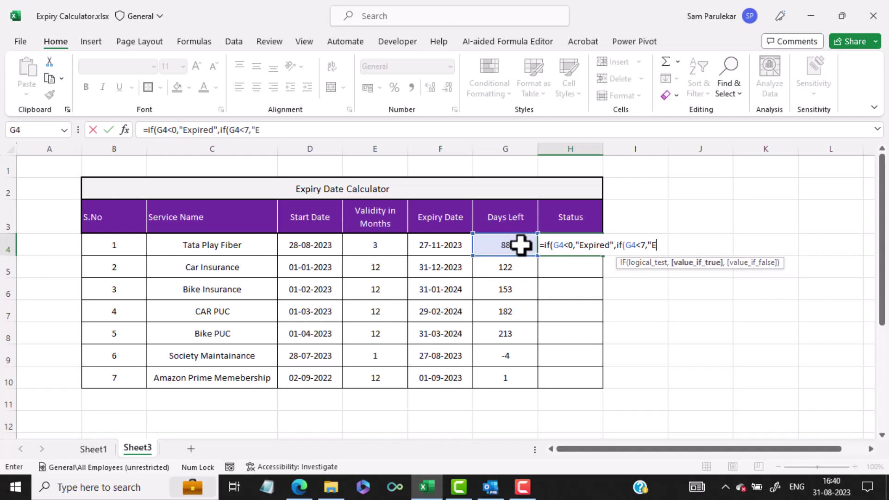
{"action": "type", "text": "xpiring Soon\""}
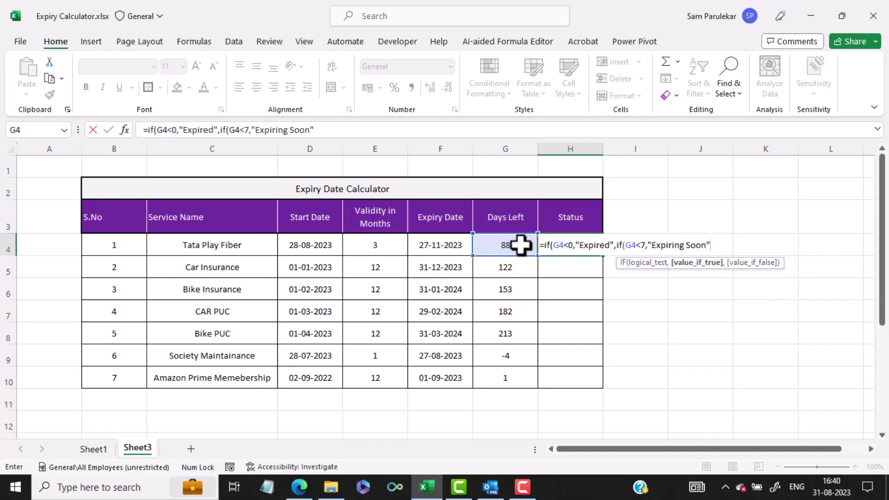
{"action": "type", "text": ","}
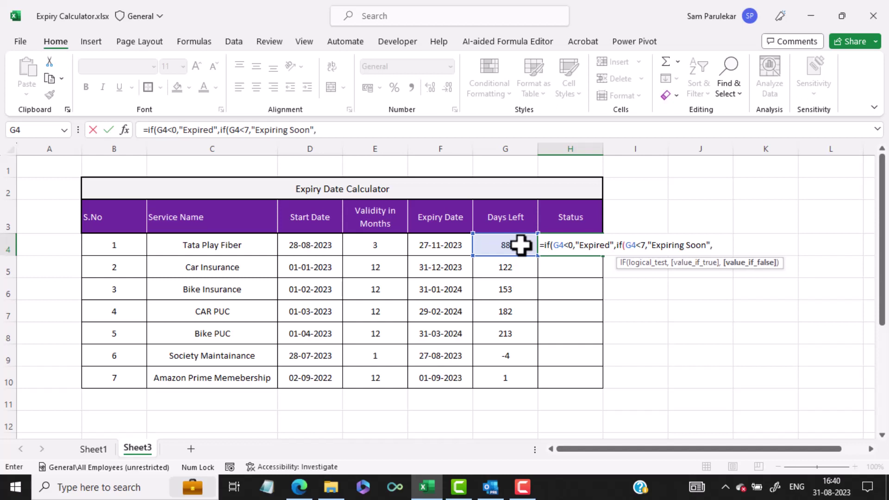
{"action": "type", "text": "\"\")"}
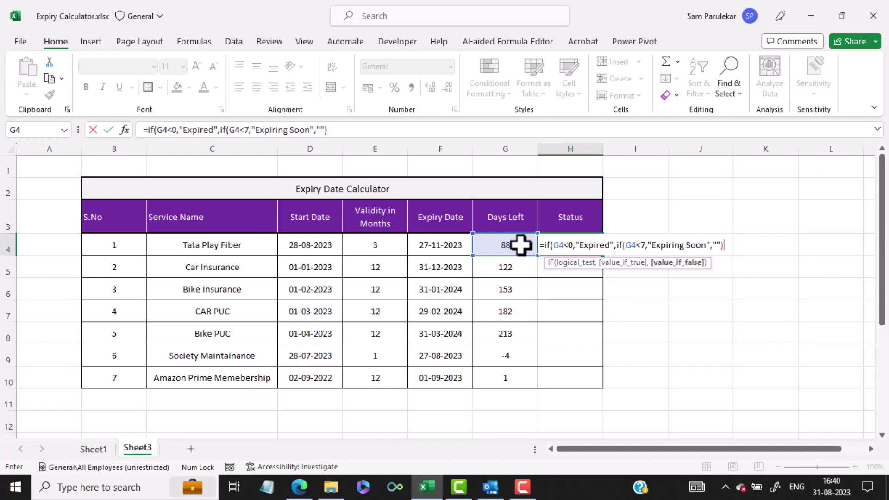
{"action": "type", "text": ")"}
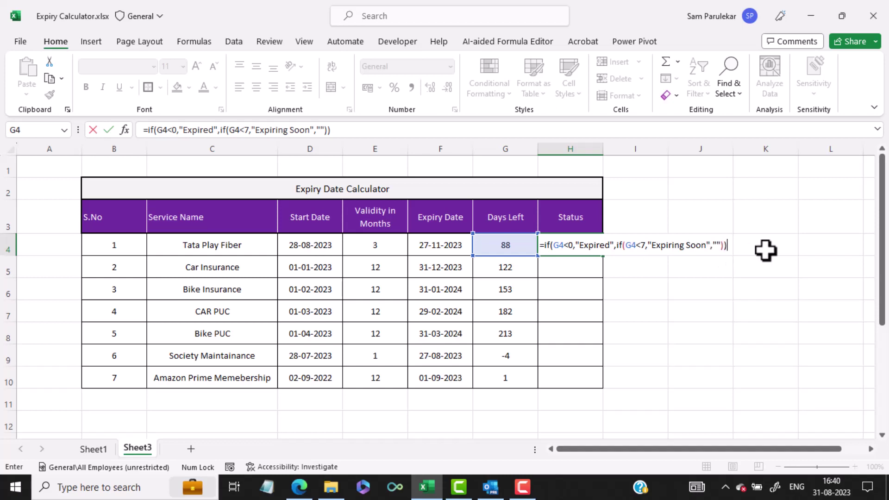
{"action": "key", "text": "Return"}
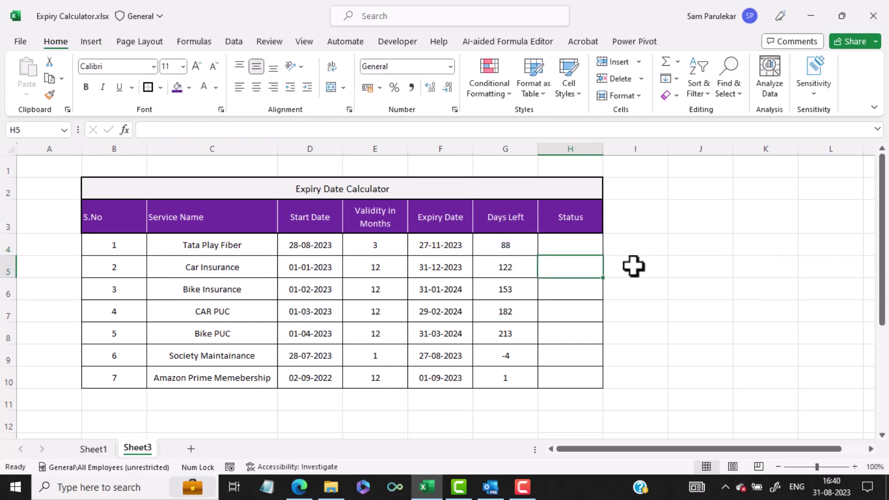
{"action": "left_click", "coordinate": [590, 249]}
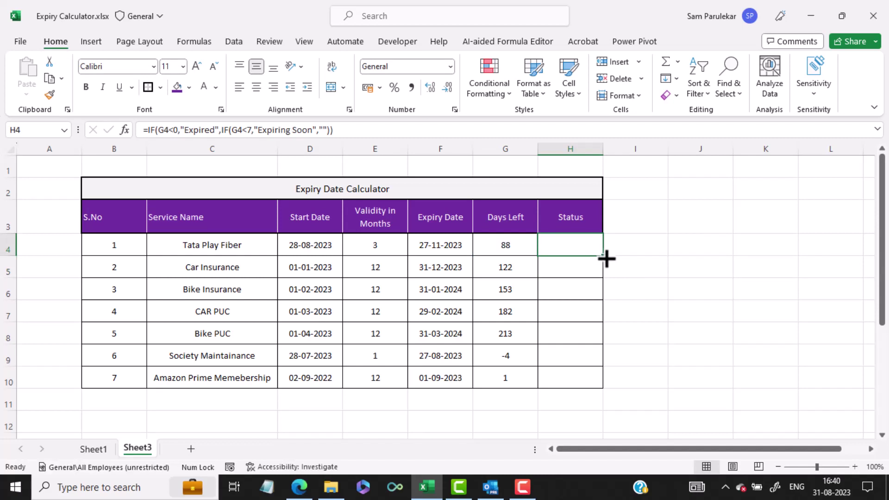
{"action": "double_click", "coordinate": [603, 256]}
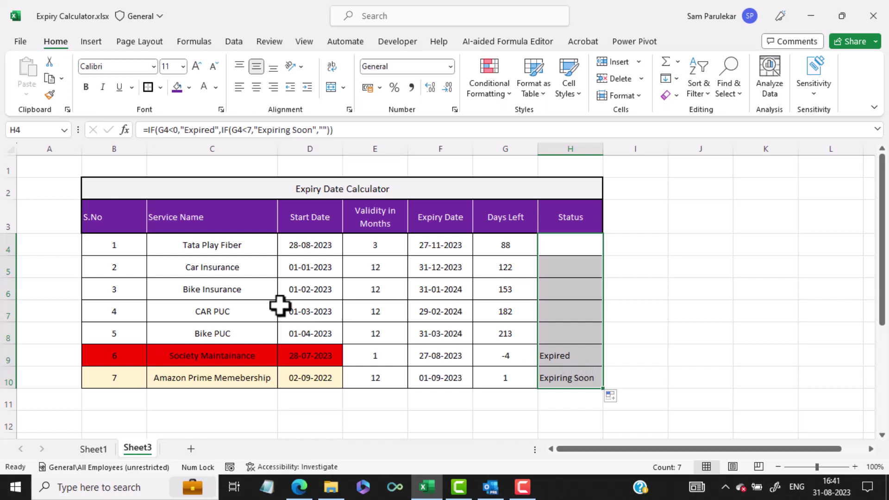
Clear the conditional formatting rules from the table's data cells B4:H10.
{"action": "left_click_drag", "start_coordinate": [107, 245], "coordinate": [209, 248]}
{"action": "left_click_drag", "start_coordinate": [325, 262], "coordinate": [565, 376]}
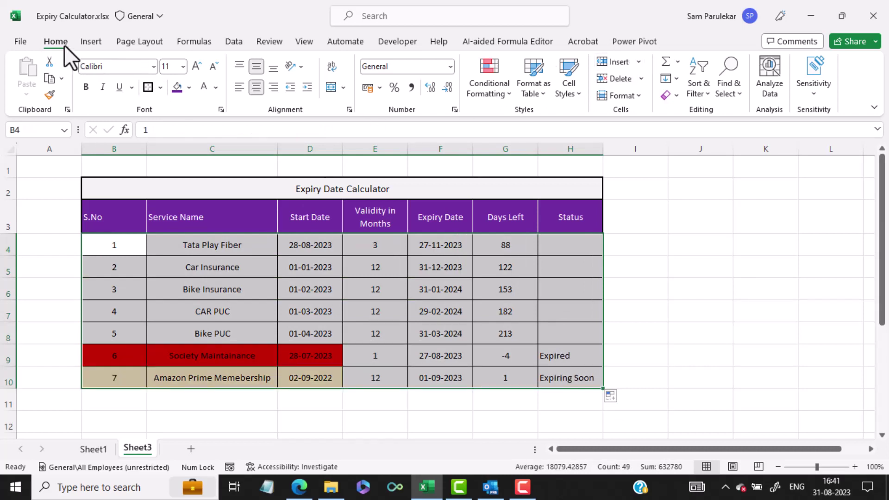
{"action": "left_click", "coordinate": [507, 96]}
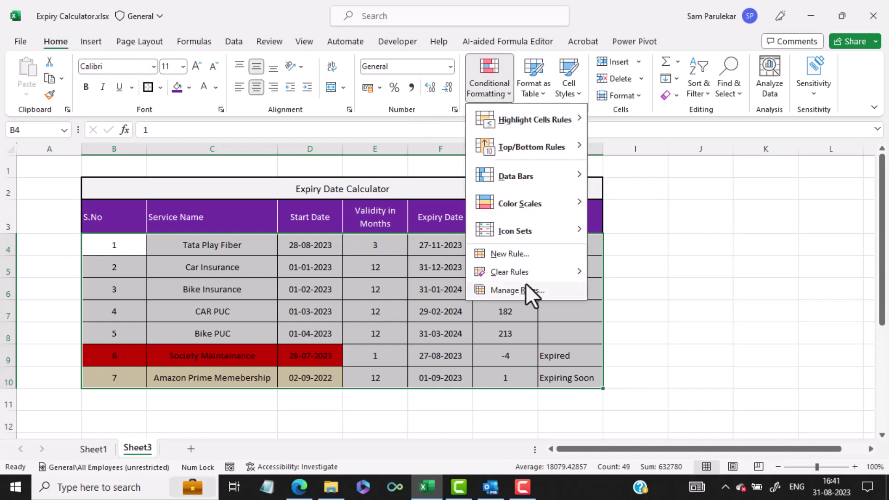
{"action": "mouse_move", "coordinate": [528, 274]}
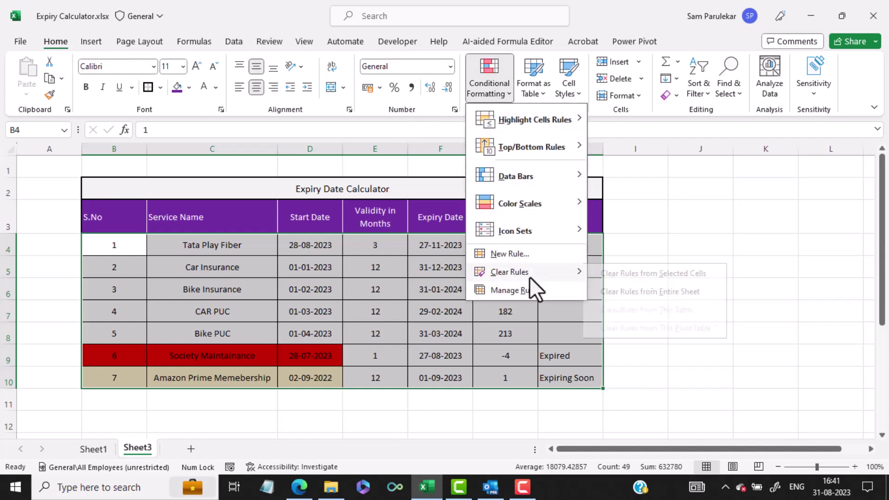
{"action": "left_click", "coordinate": [679, 274]}
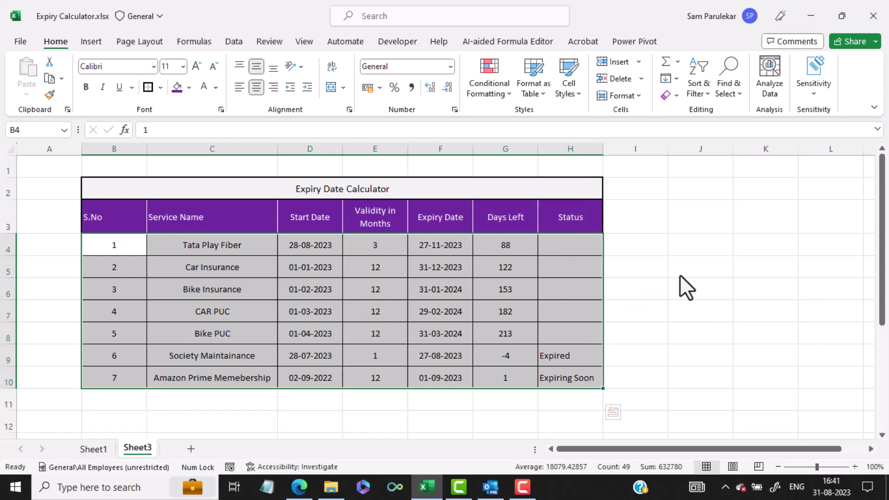
Create a formula-based conditional formatting rule for B4:H10 with the formula =$H$4="Expired".
{"action": "left_click", "coordinate": [510, 93]}
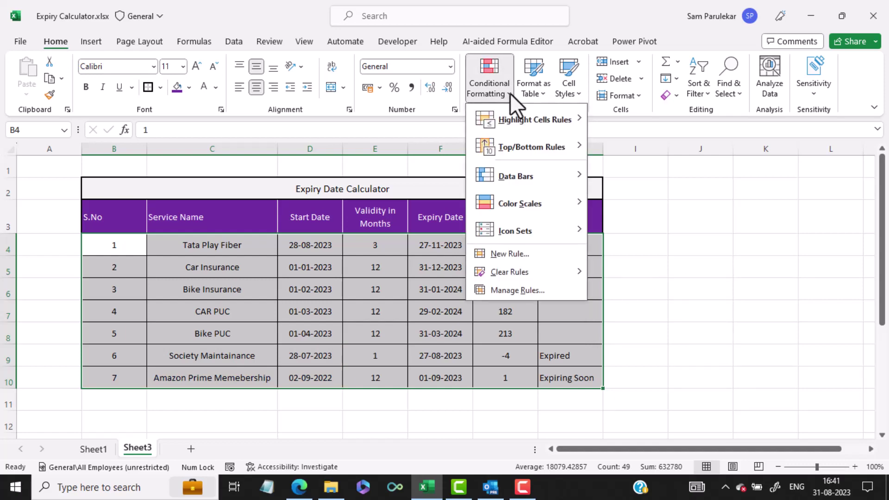
{"action": "left_click", "coordinate": [518, 252]}
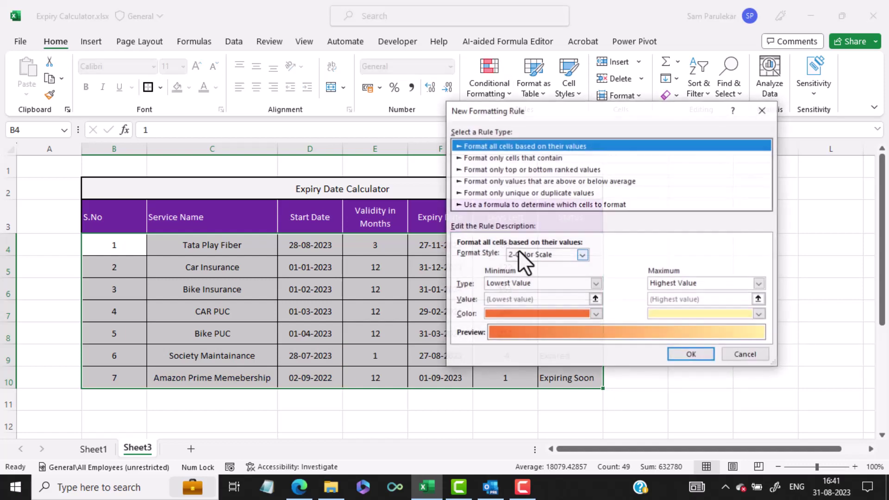
{"action": "left_click", "coordinate": [519, 204]}
{"action": "left_click_drag", "start_coordinate": [567, 121], "coordinate": [274, 124]}
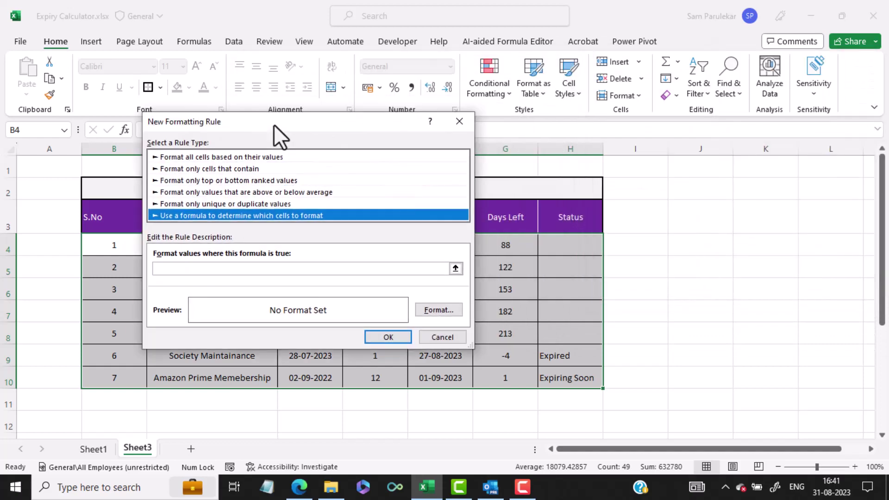
{"action": "left_click", "coordinate": [190, 269]}
{"action": "left_click", "coordinate": [569, 250]}
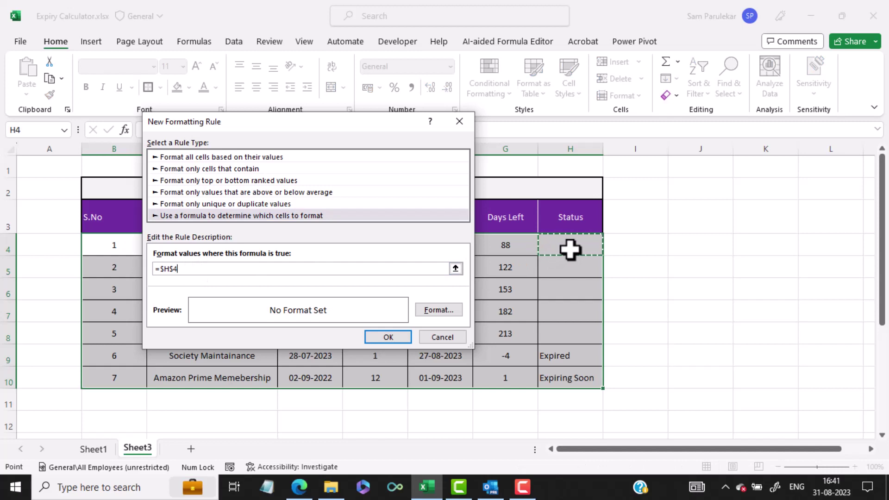
{"action": "type", "text": "=\"Expi"}
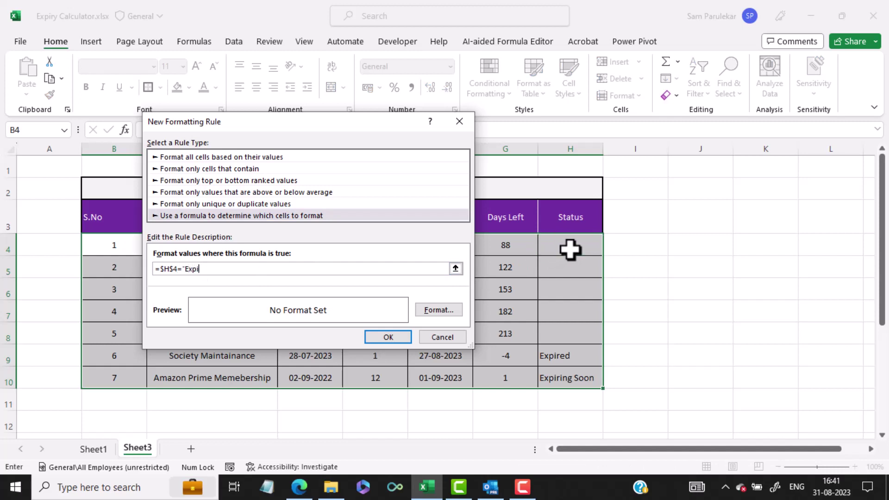
{"action": "type", "text": "red\""}
Give the Expired rule a red fill, make its row reference relative as =$H4="Expired", and apply it.
{"action": "left_click", "coordinate": [436, 311]}
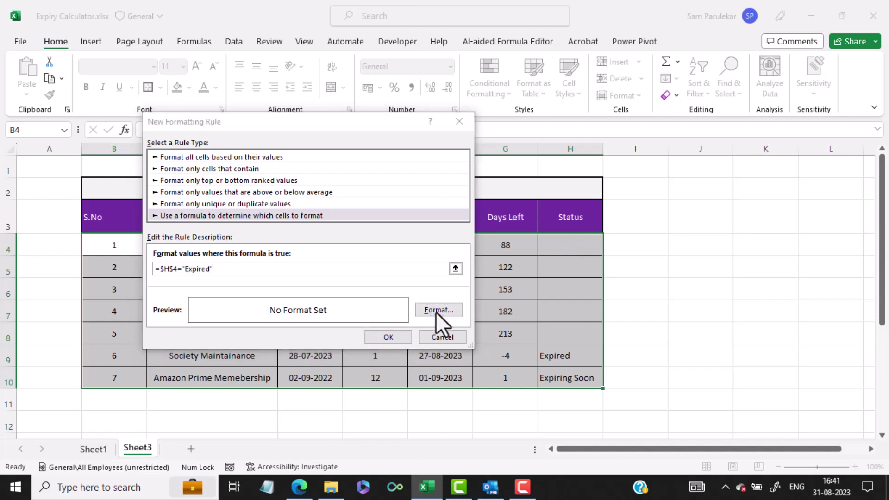
{"action": "left_click", "coordinate": [473, 202]}
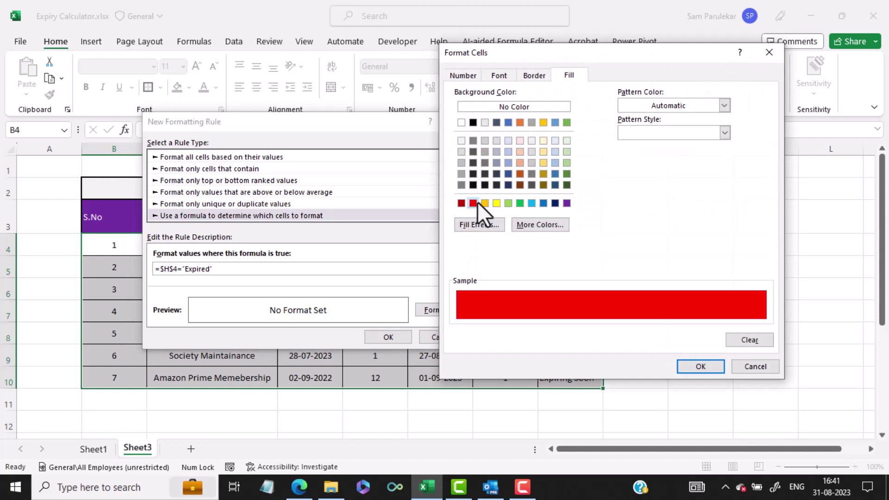
{"action": "left_click", "coordinate": [704, 366]}
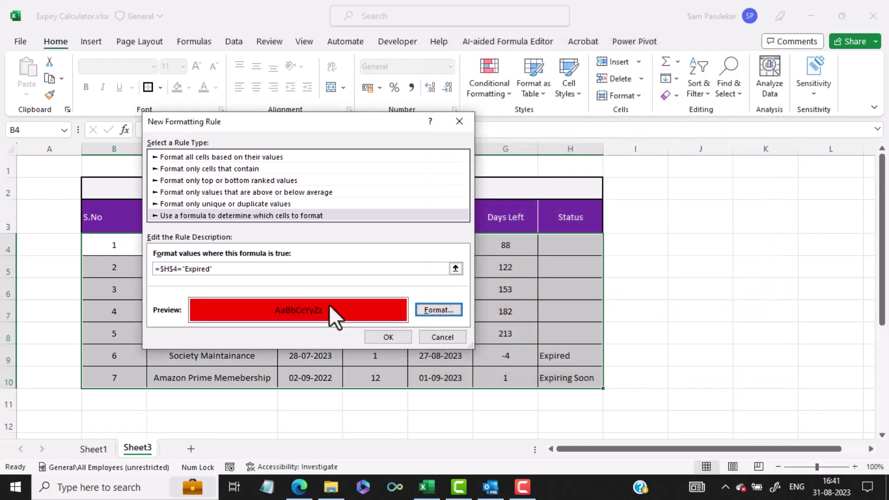
{"action": "left_click", "coordinate": [173, 268]}
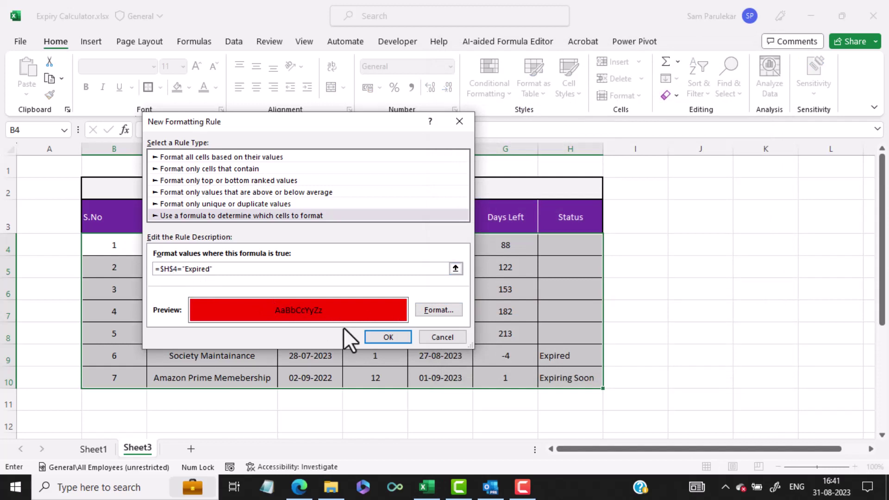
{"action": "key", "text": "BackSpace"}
{"action": "left_click", "coordinate": [382, 335]}
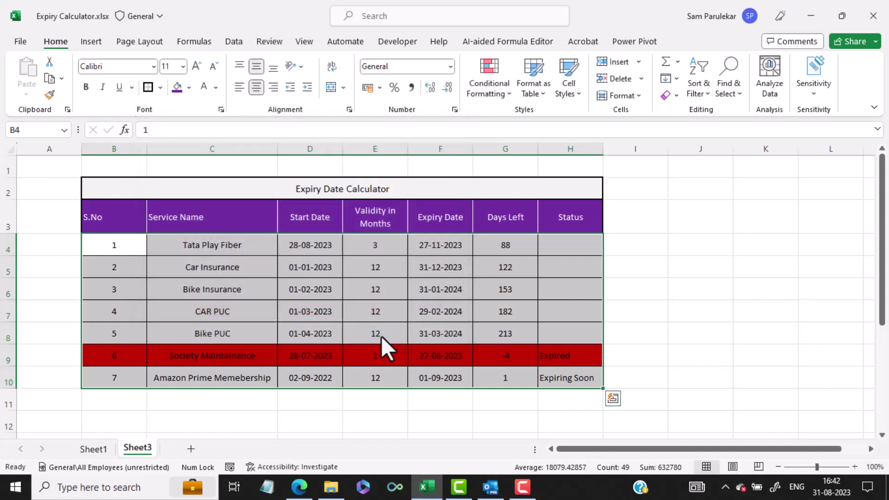
Create another formula-based conditional formatting rule for B4:H10 with the formula =$H$4="Expiring Soon".
{"action": "left_click", "coordinate": [505, 106]}
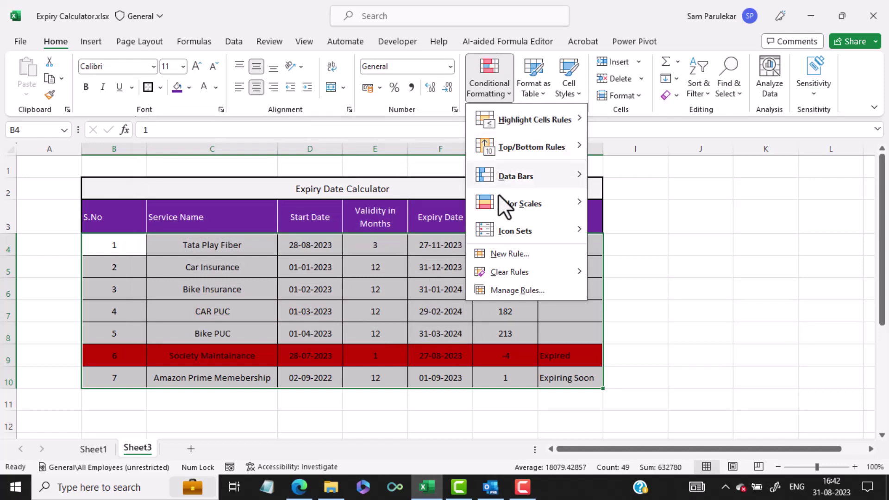
{"action": "left_click", "coordinate": [497, 254]}
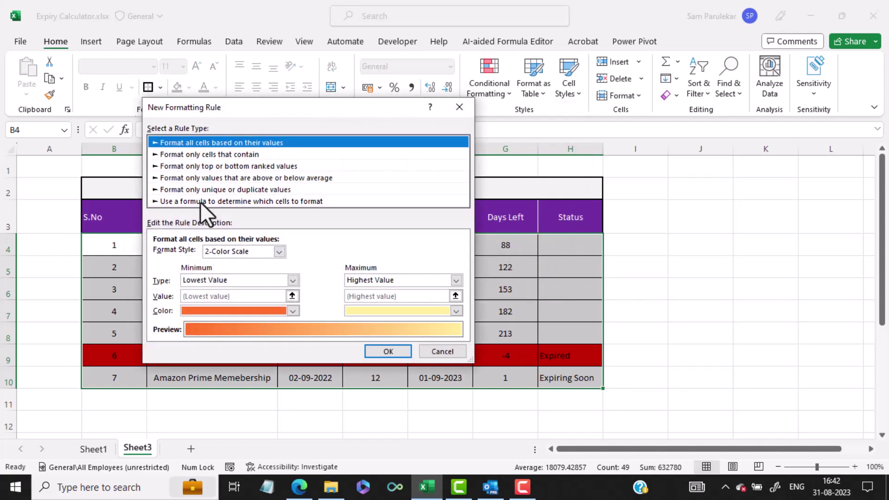
{"action": "left_click", "coordinate": [200, 202]}
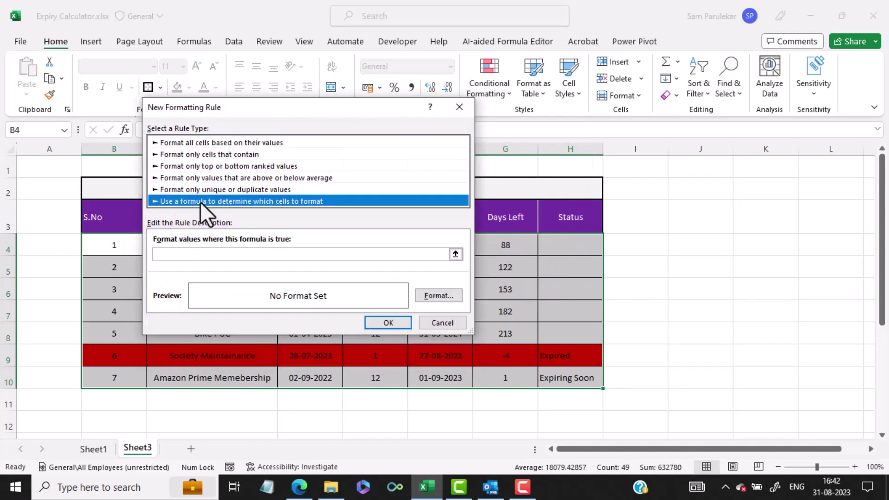
{"action": "left_click", "coordinate": [199, 255]}
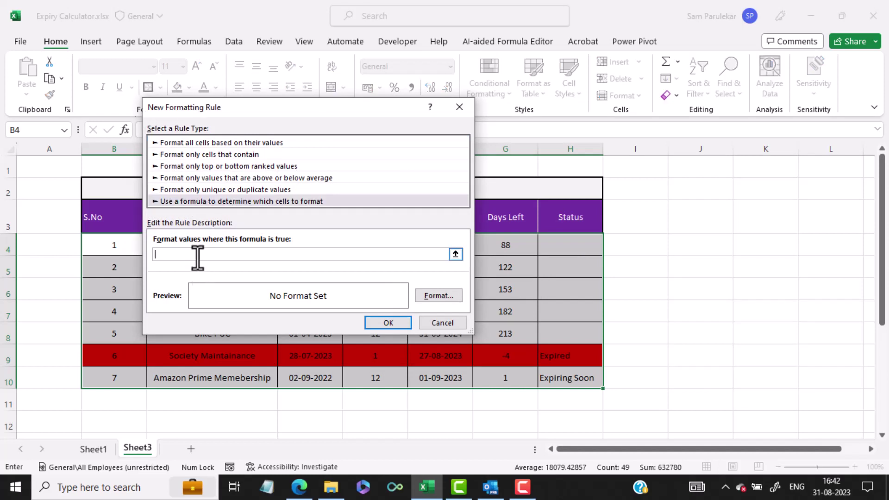
{"action": "left_click", "coordinate": [574, 246]}
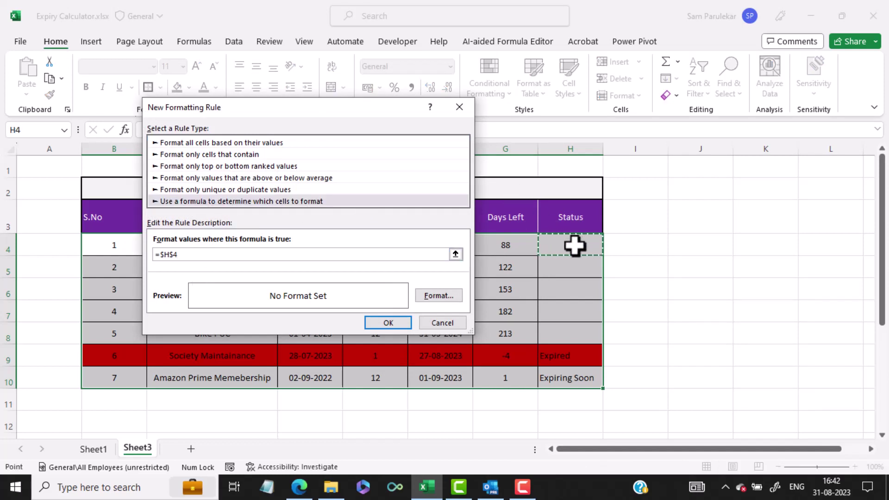
{"action": "type", "text": "=\""}
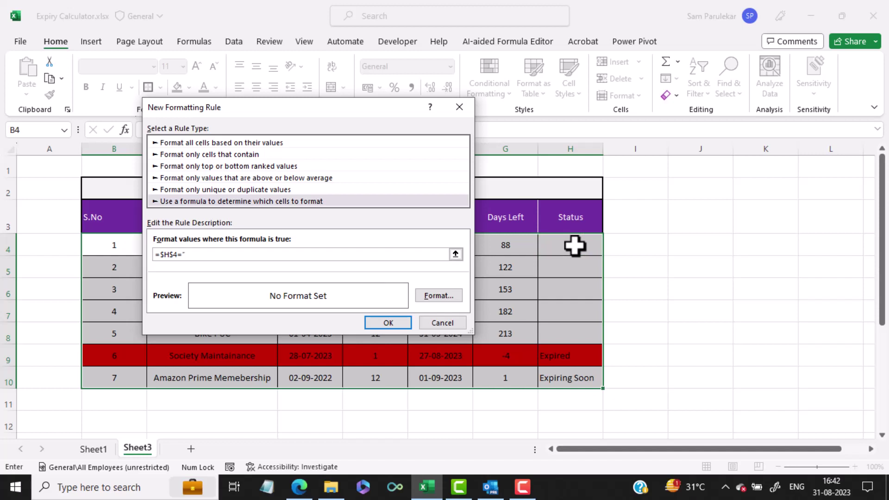
{"action": "type", "text": "Expiring Soon\""}
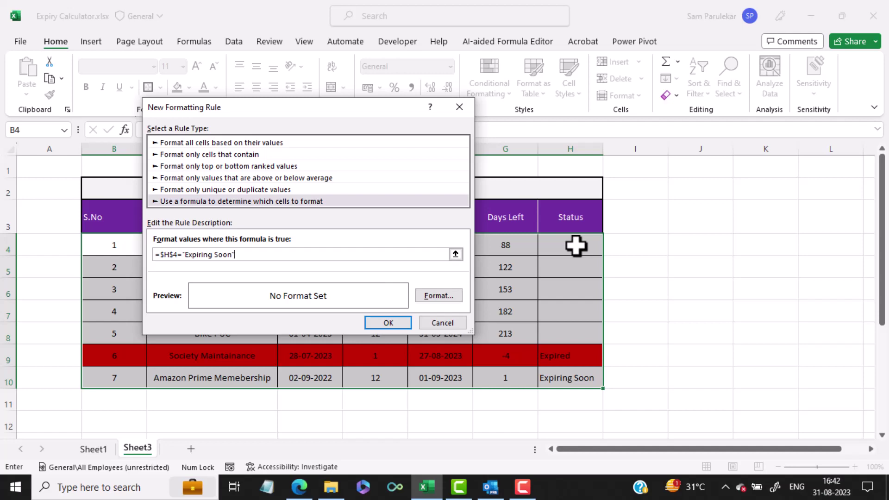
Give the Expiring Soon rule a light yellow fill, make its row reference relative as =$H4="Expiring Soon", and apply it.
{"action": "left_click", "coordinate": [423, 295]}
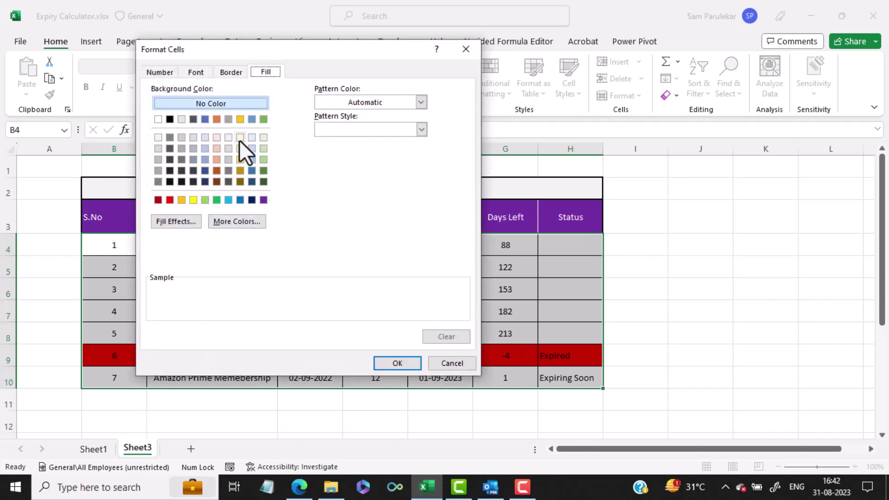
{"action": "left_click", "coordinate": [239, 139]}
{"action": "left_click", "coordinate": [407, 362]}
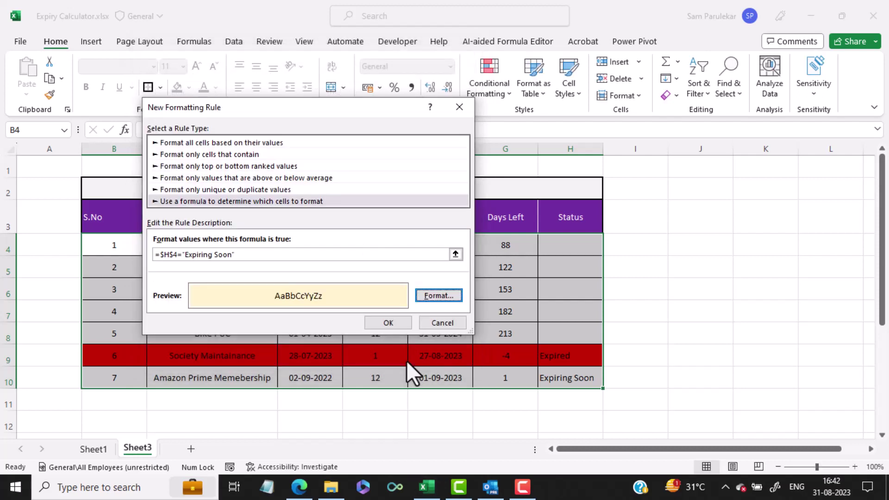
{"action": "left_click", "coordinate": [171, 255]}
{"action": "key", "text": "BackSpace"}
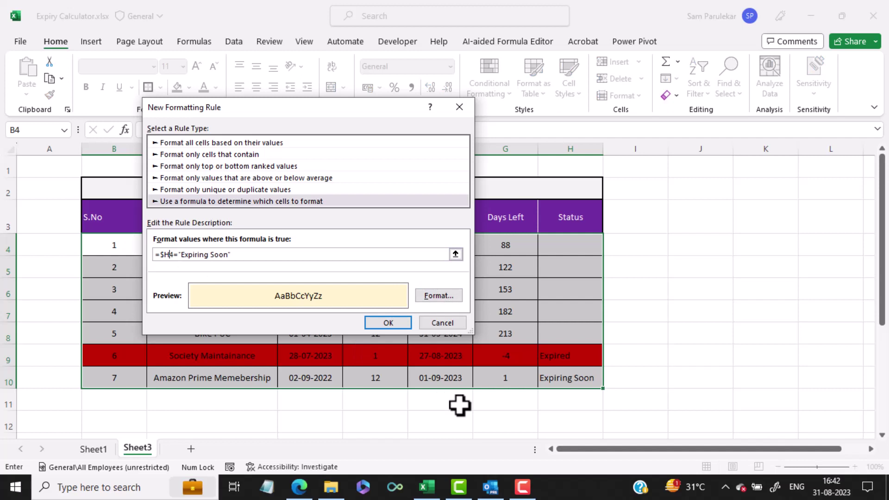
{"action": "left_click", "coordinate": [398, 323]}
{"action": "left_click", "coordinate": [658, 261]}
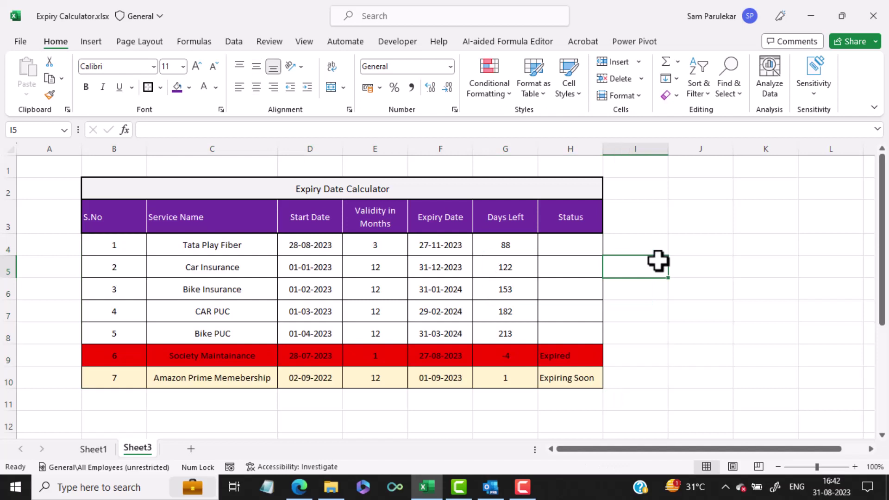
Make the table title Expiry Date Calculator bold and center the Service Name header in C3.
{"action": "left_click", "coordinate": [365, 186]}
{"action": "left_click", "coordinate": [86, 87]}
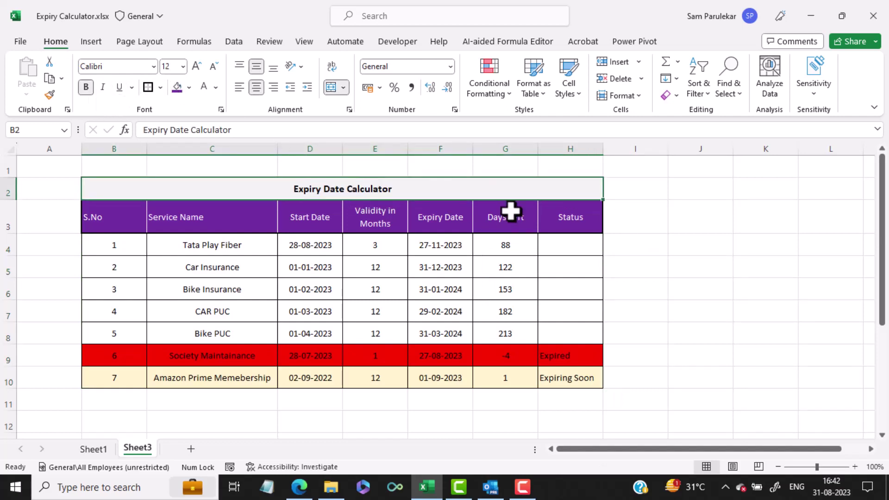
{"action": "left_click", "coordinate": [663, 263]}
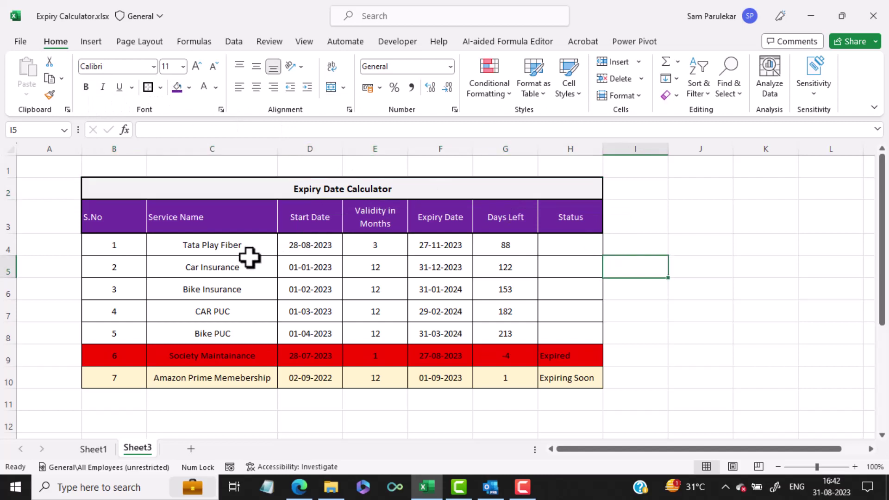
{"action": "left_click", "coordinate": [210, 221]}
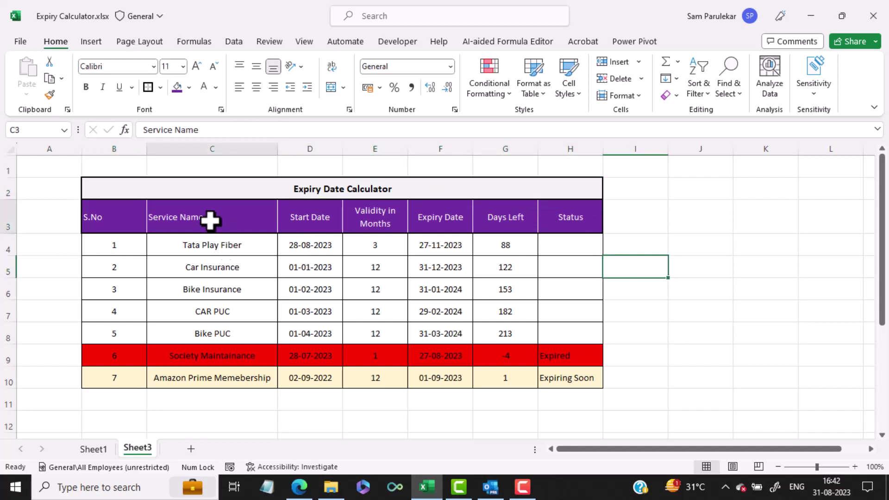
{"action": "left_click", "coordinate": [258, 89]}
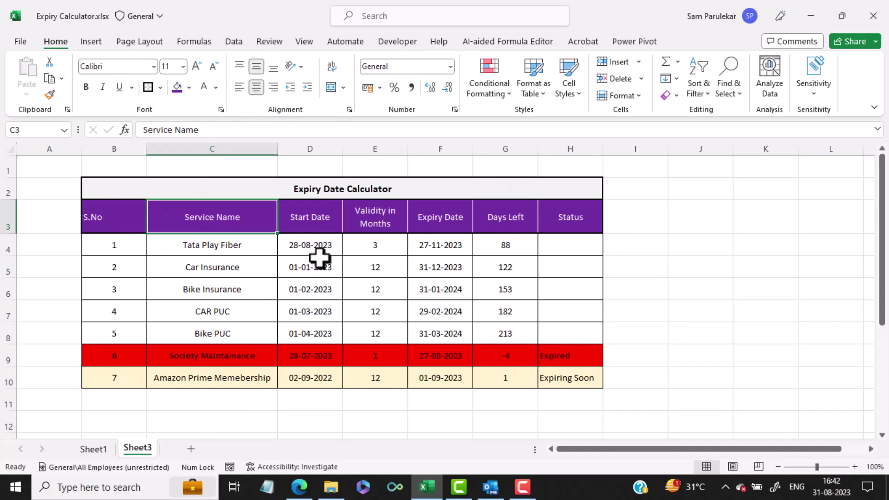